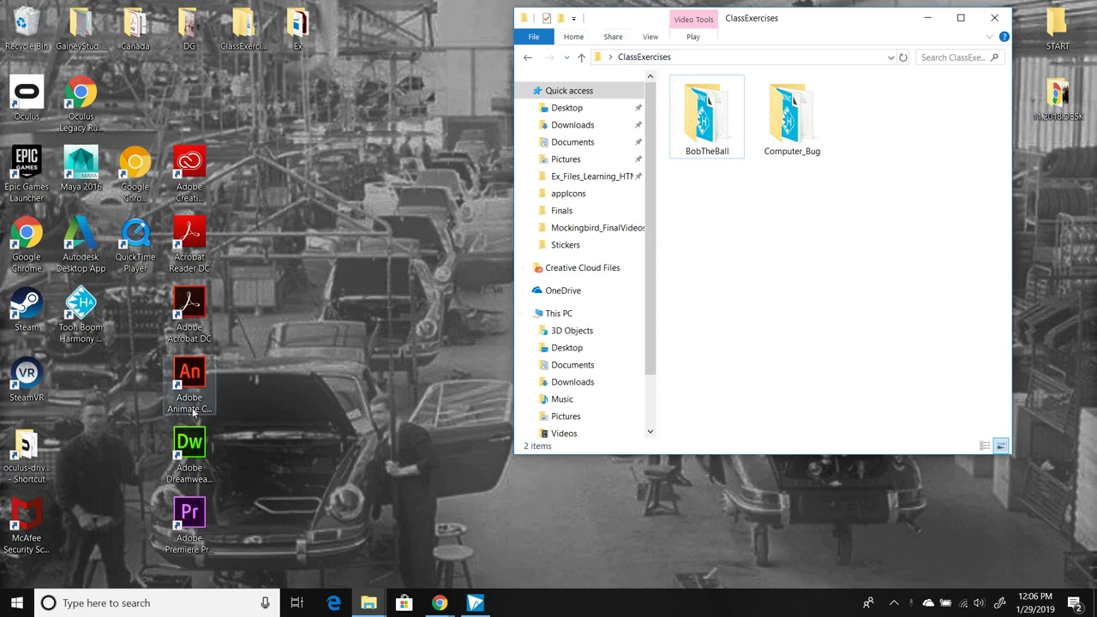
Launch Toon Boom Harmony Advanced, create a new scene named SittingInChair and save it.
{"action": "left_click", "coordinate": [86, 322]}
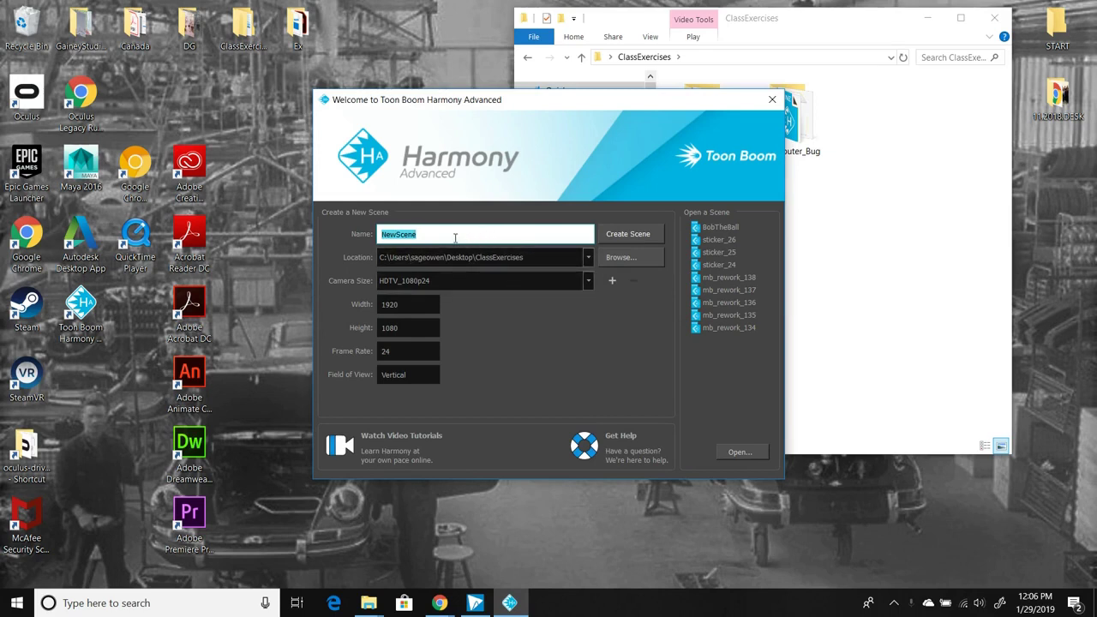
{"action": "left_click_drag", "start_coordinate": [530, 109], "coordinate": [449, 93]}
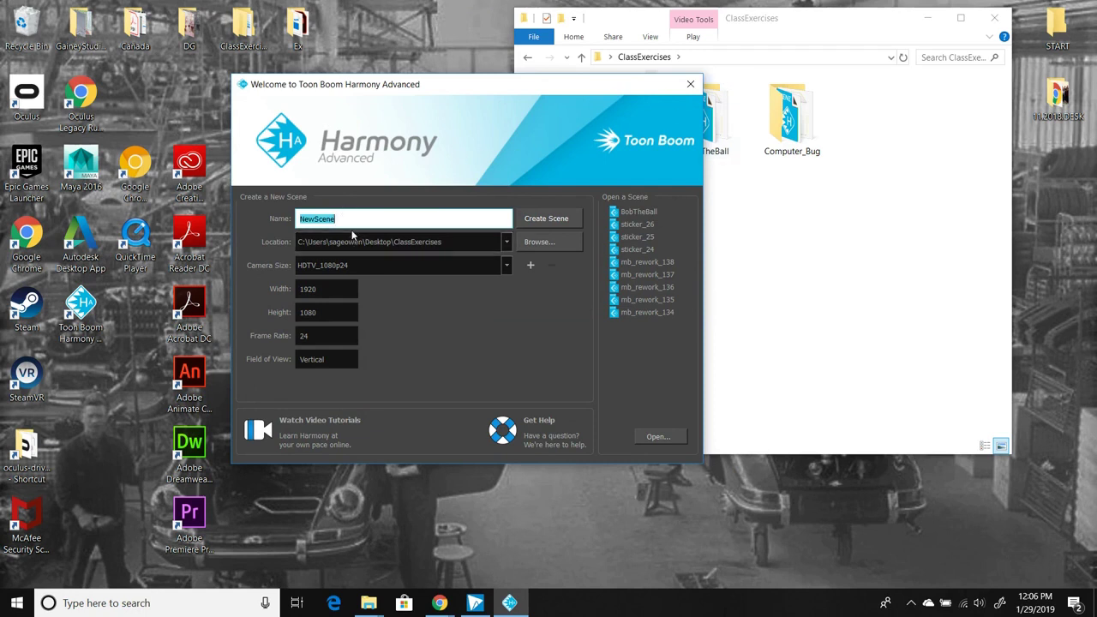
{"action": "type", "text": "SittingInChair"}
{"action": "left_click", "coordinate": [555, 221]}
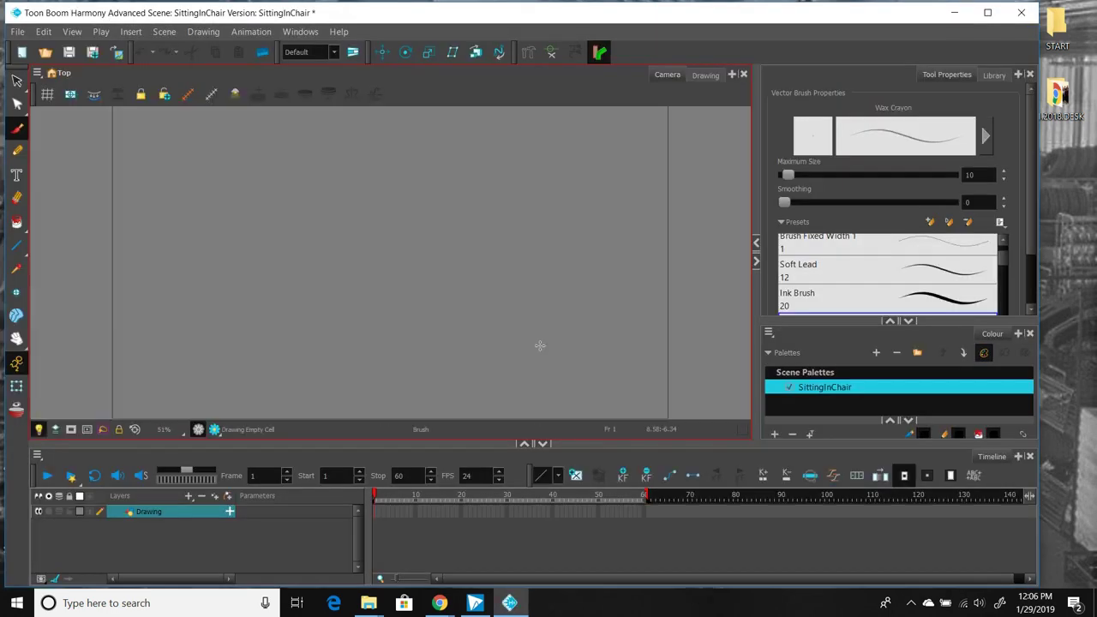
{"action": "left_click", "coordinate": [19, 36]}
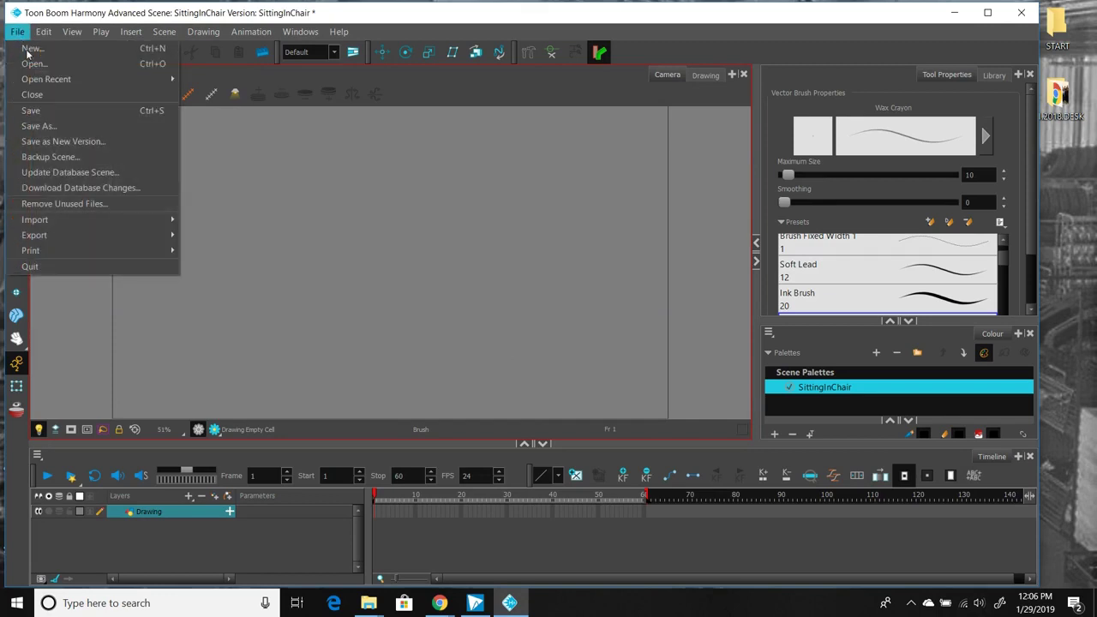
{"action": "left_click", "coordinate": [43, 111]}
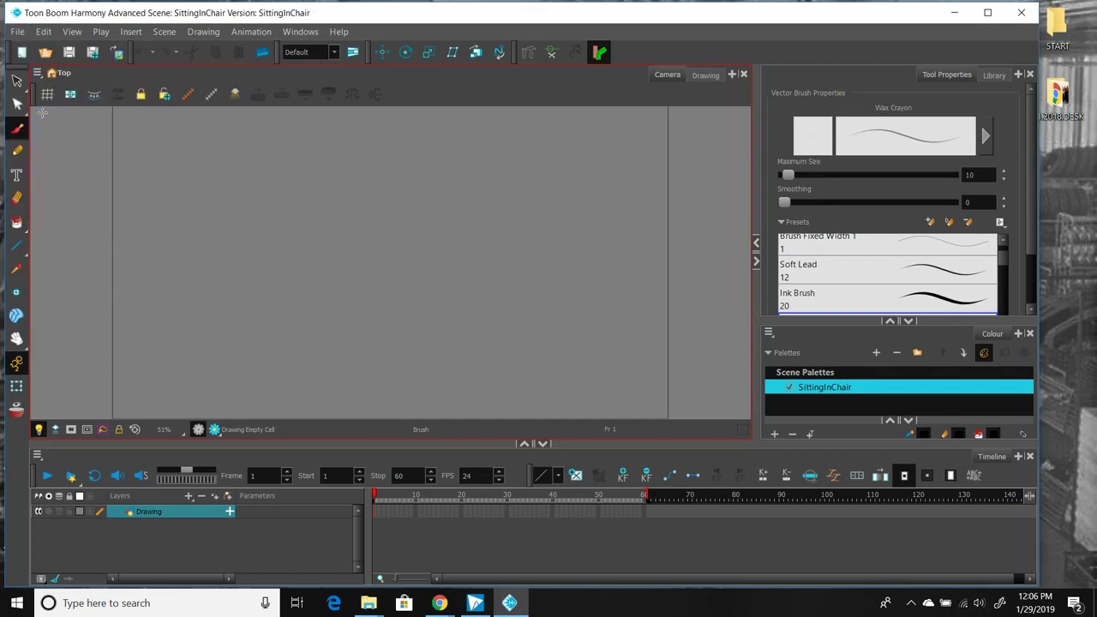
Examine the scene files in the SittingInChair folder in File Explorer and return to Harmony.
{"action": "left_click", "coordinate": [955, 14]}
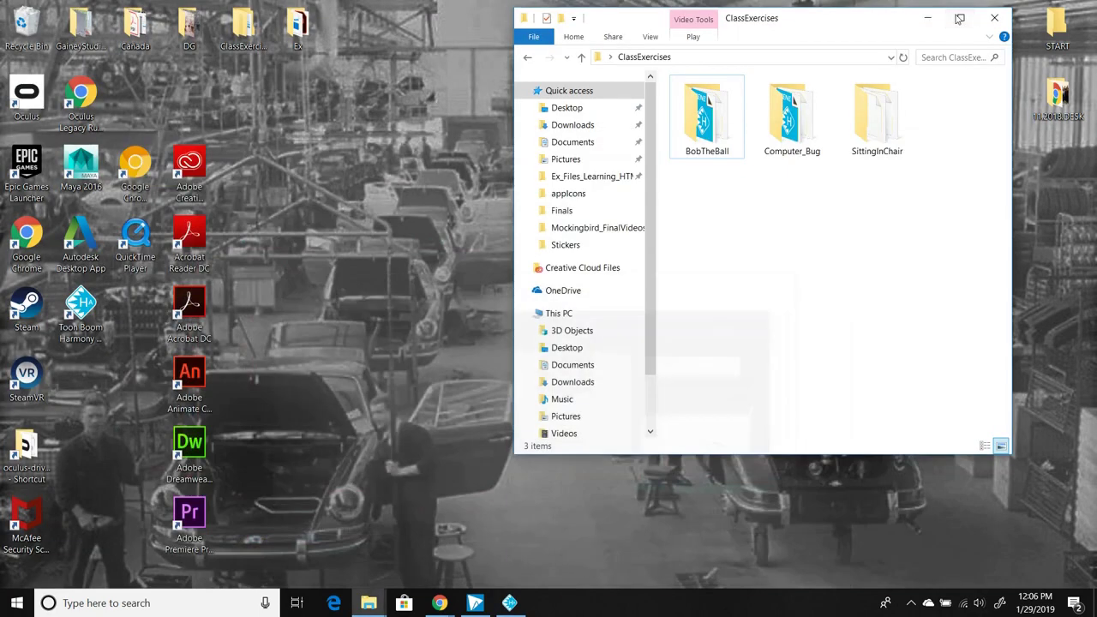
{"action": "double_click", "coordinate": [879, 128]}
{"action": "left_click", "coordinate": [679, 246]}
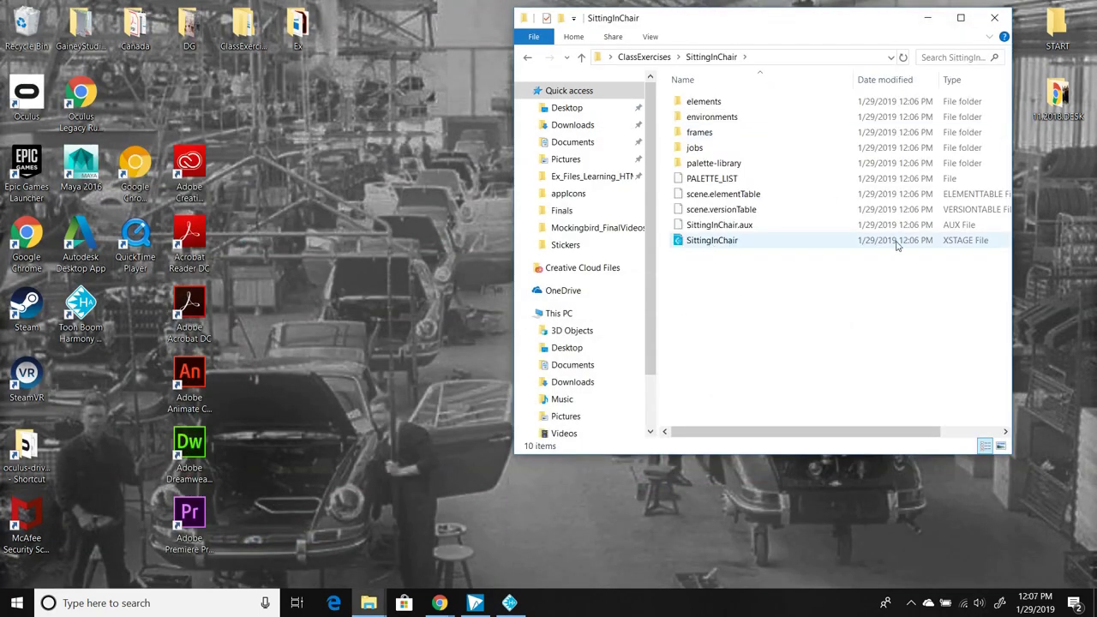
{"action": "double_click", "coordinate": [717, 249]}
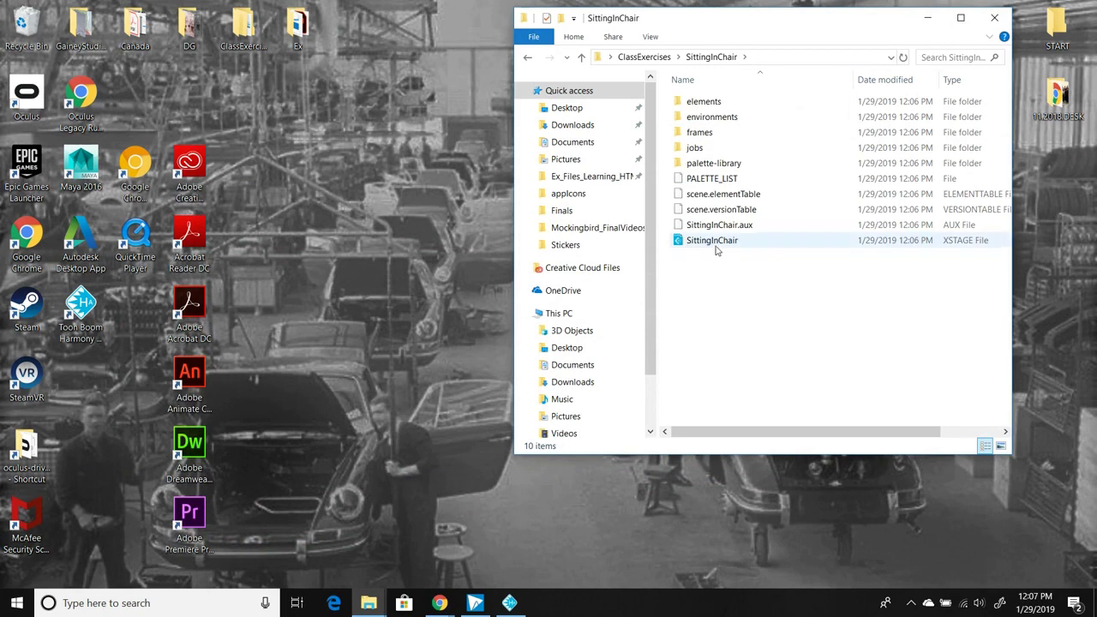
{"action": "left_click", "coordinate": [512, 606]}
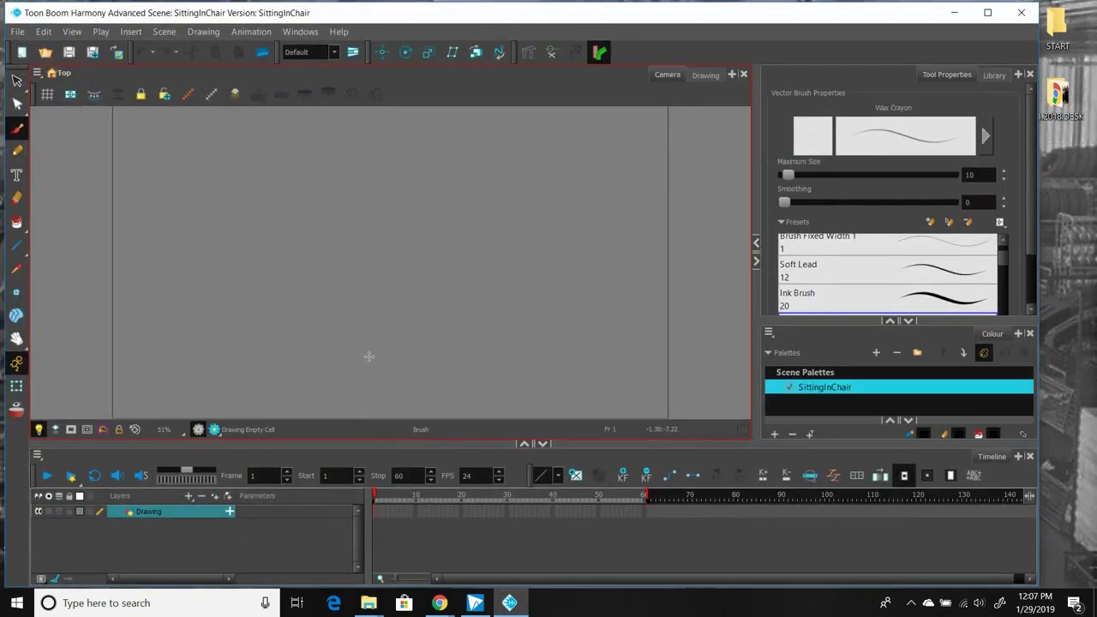
Extend the scene's length in the timeline to frame 119.
{"action": "left_click", "coordinate": [16, 340]}
{"action": "left_click_drag", "start_coordinate": [259, 338], "coordinate": [249, 323]}
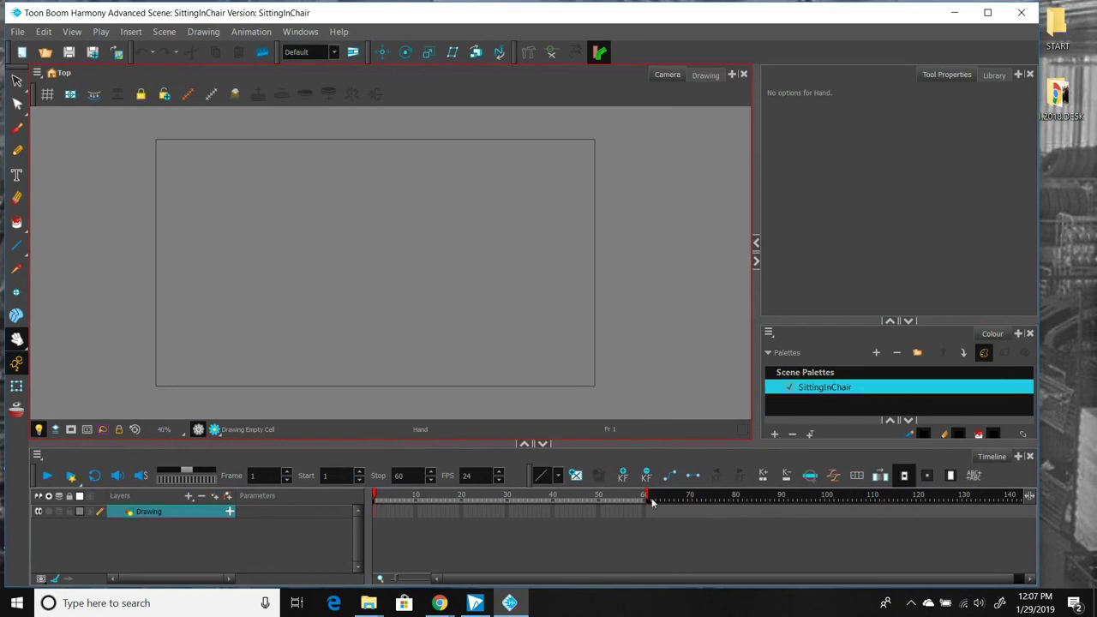
{"action": "mouse_move", "coordinate": [644, 497]}
{"action": "left_mouse_down"}
{"action": "mouse_move", "coordinate": [930, 495]}
{"action": "mouse_move", "coordinate": [919, 497]}
{"action": "left_mouse_up"}
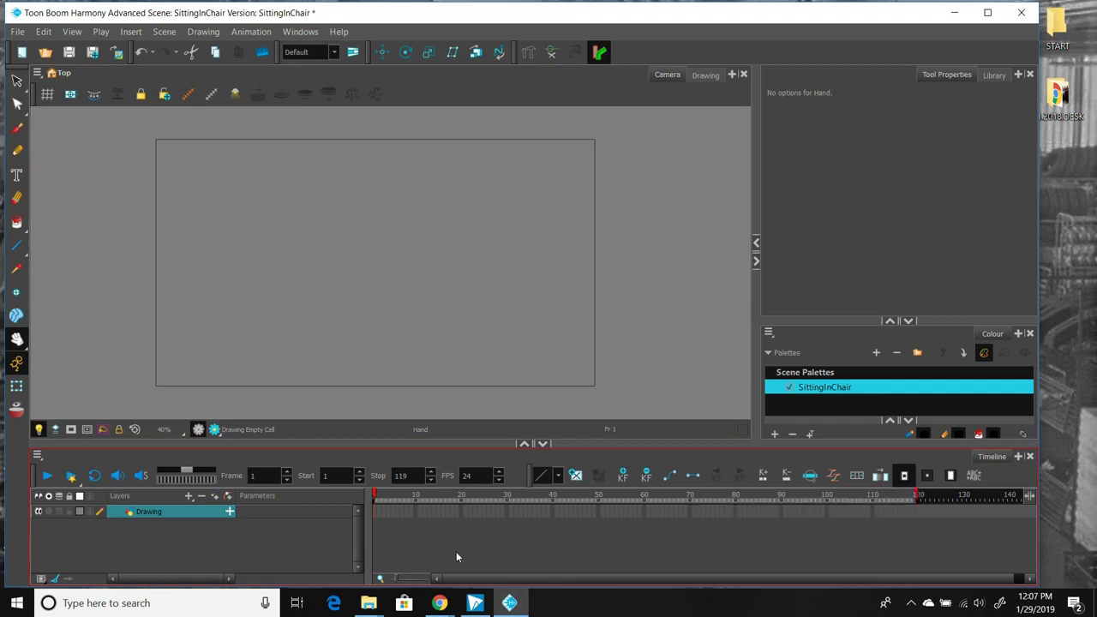
Add a Colour-Card layer to the scene as a white background beneath the Drawing layer.
{"action": "left_click", "coordinate": [204, 538]}
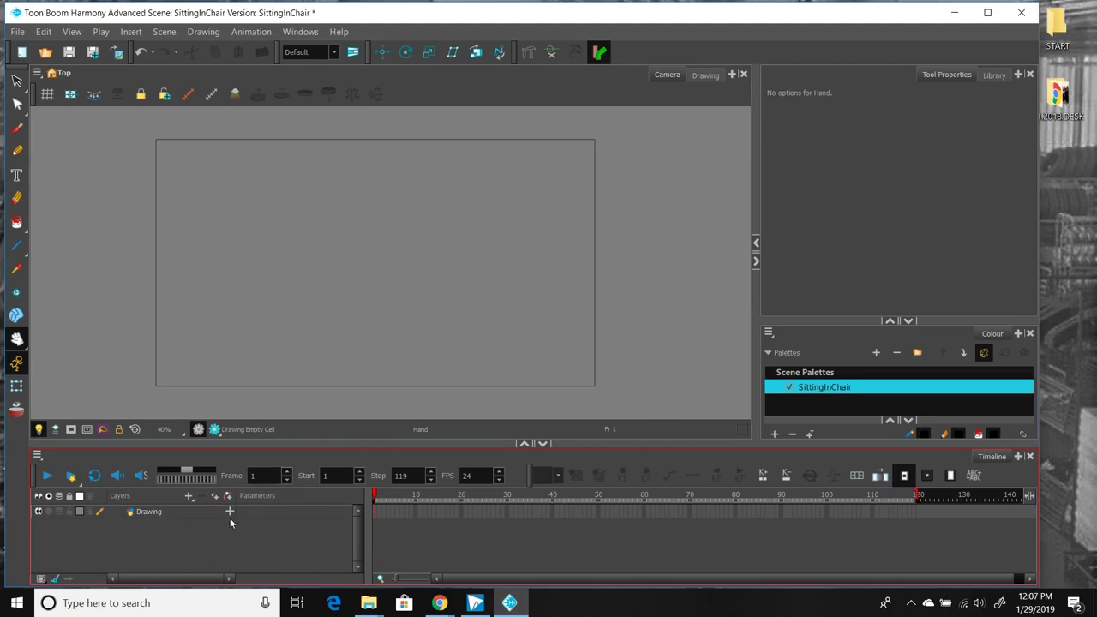
{"action": "left_click", "coordinate": [188, 500]}
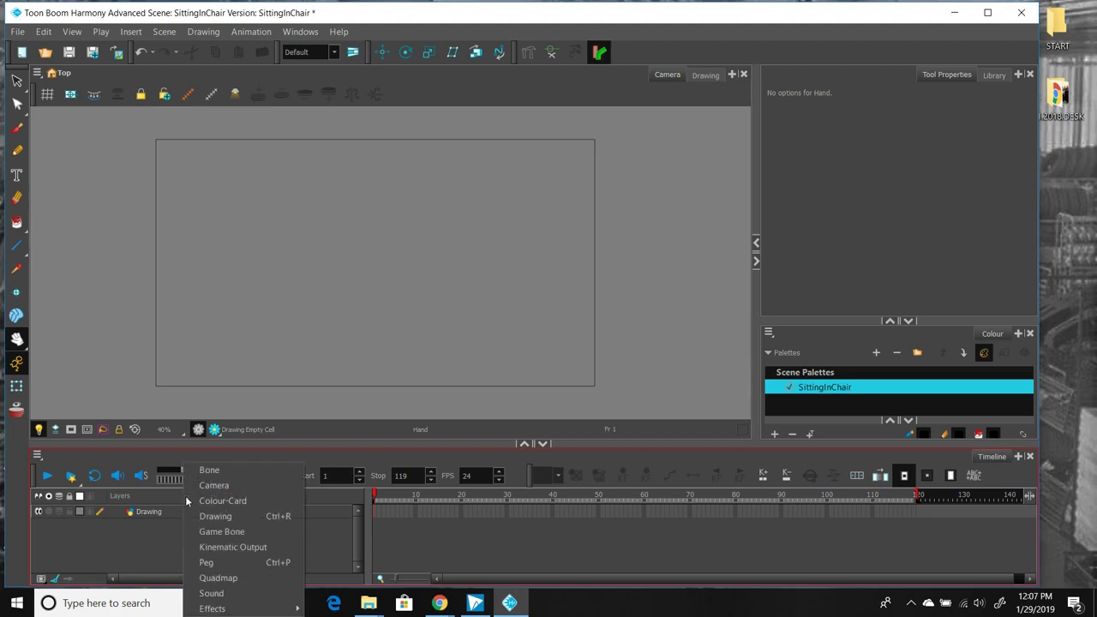
{"action": "left_click", "coordinate": [149, 554]}
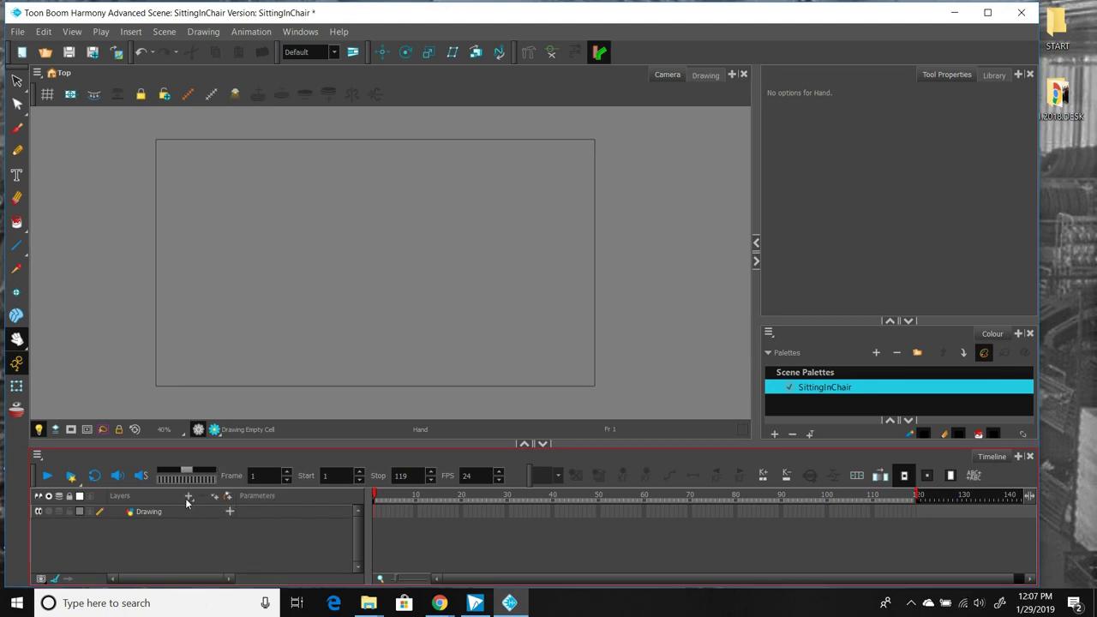
{"action": "left_click", "coordinate": [148, 512]}
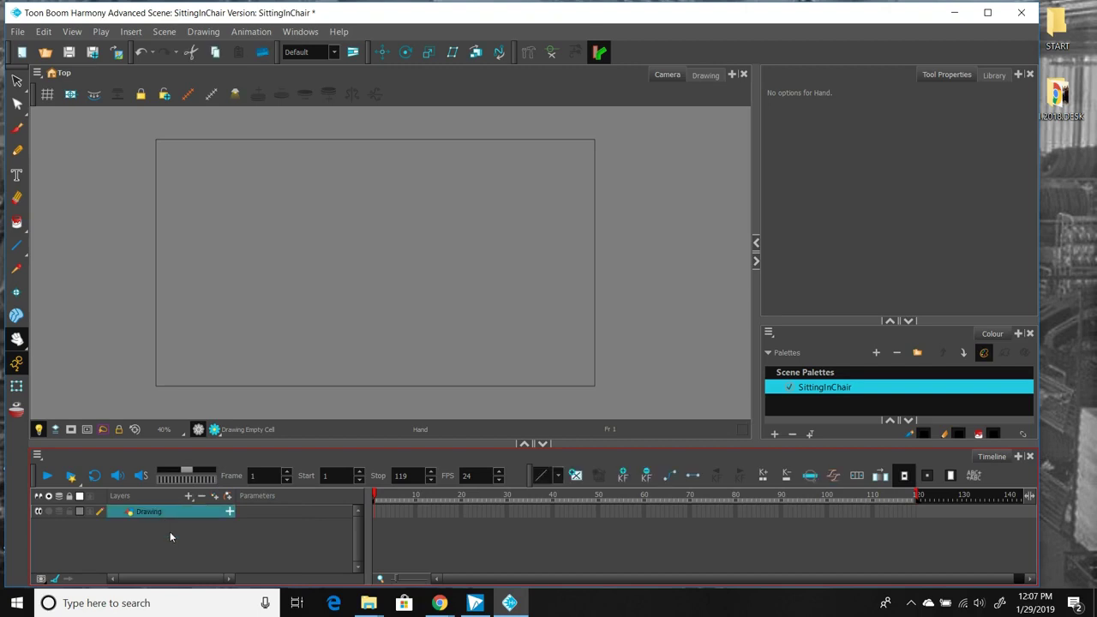
{"action": "left_click", "coordinate": [173, 536]}
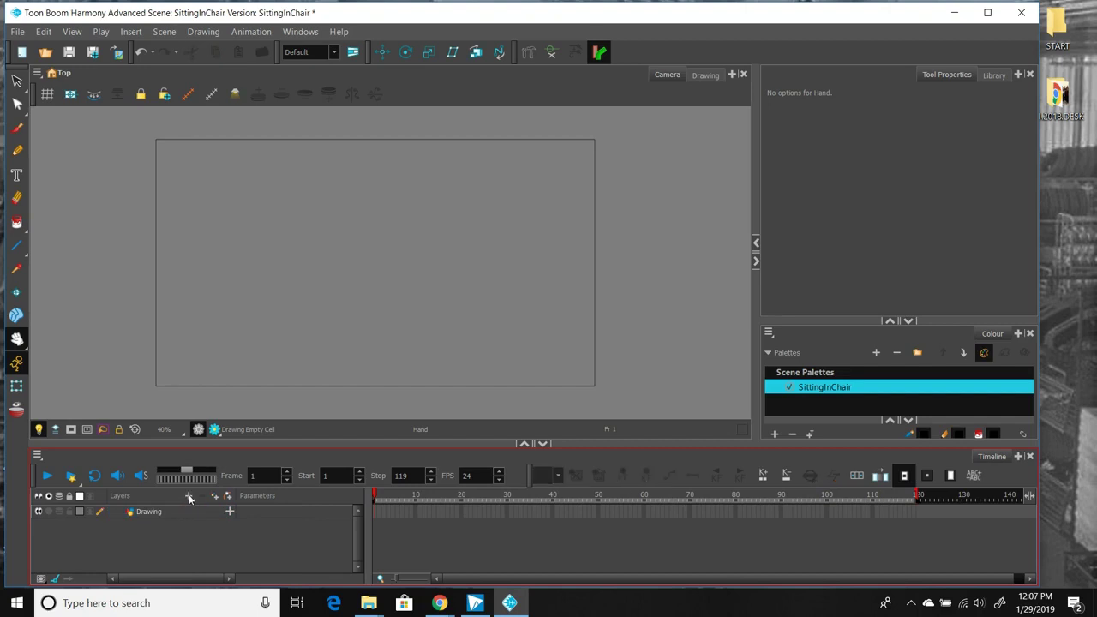
{"action": "left_click", "coordinate": [188, 498]}
{"action": "left_click", "coordinate": [209, 502]}
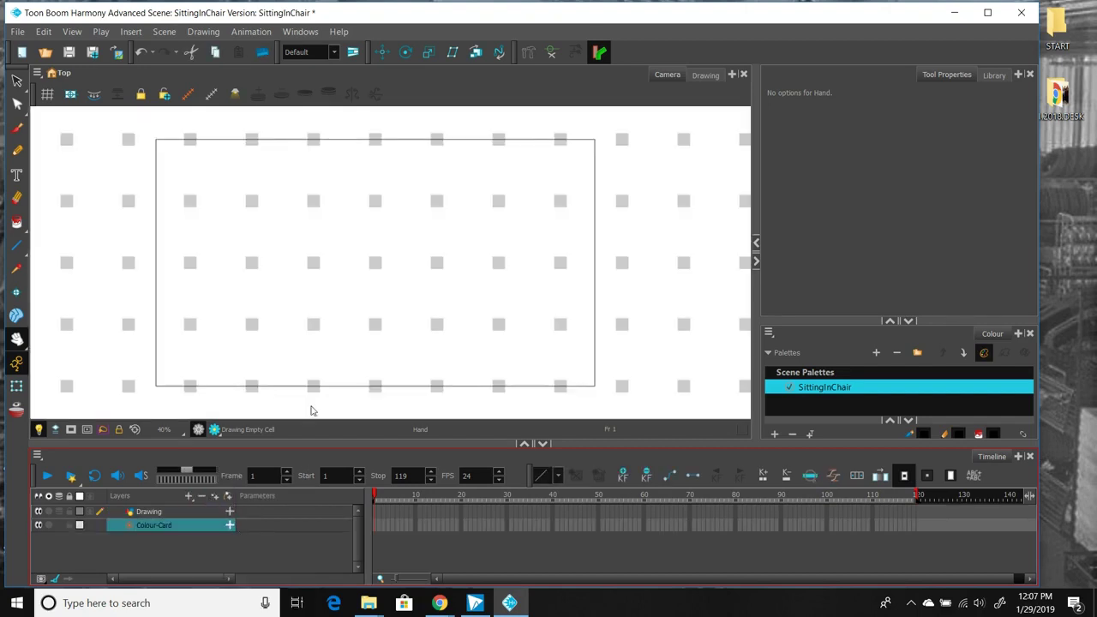
Review the art layer and bitmap settings in the Drawing layer's properties.
{"action": "left_click", "coordinate": [165, 512]}
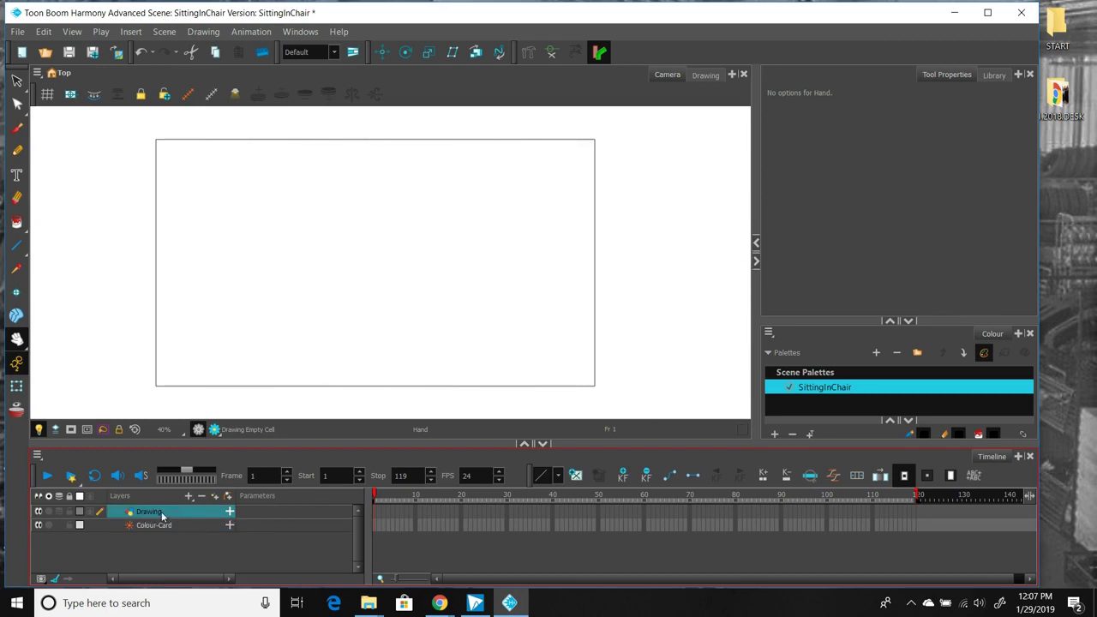
{"action": "right_click", "coordinate": [176, 514]}
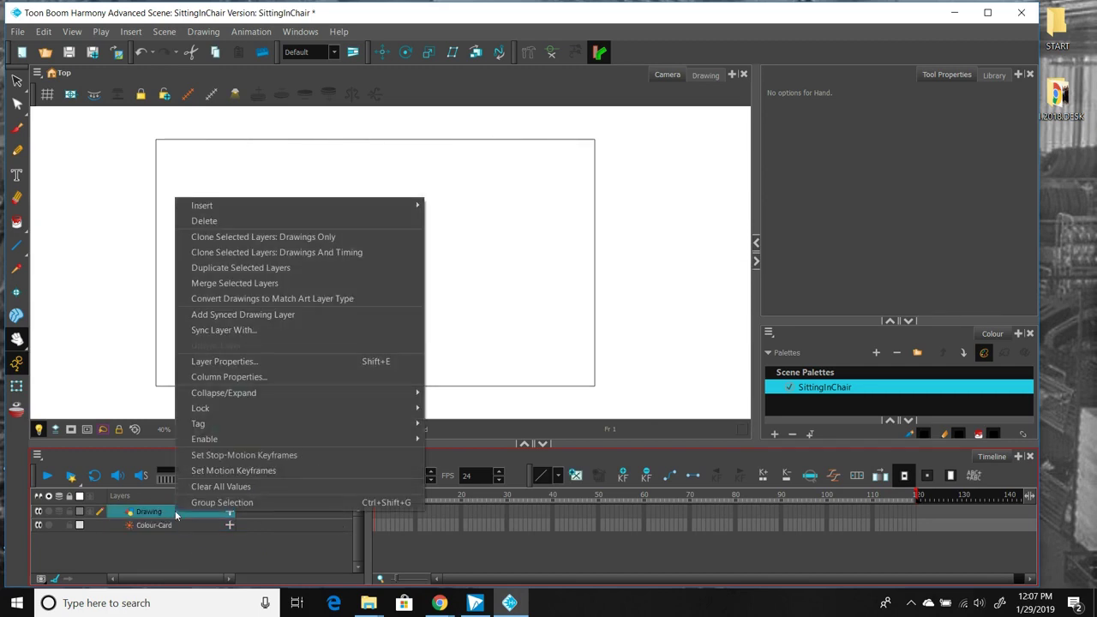
{"action": "left_click", "coordinate": [223, 362]}
{"action": "left_click", "coordinate": [371, 266]}
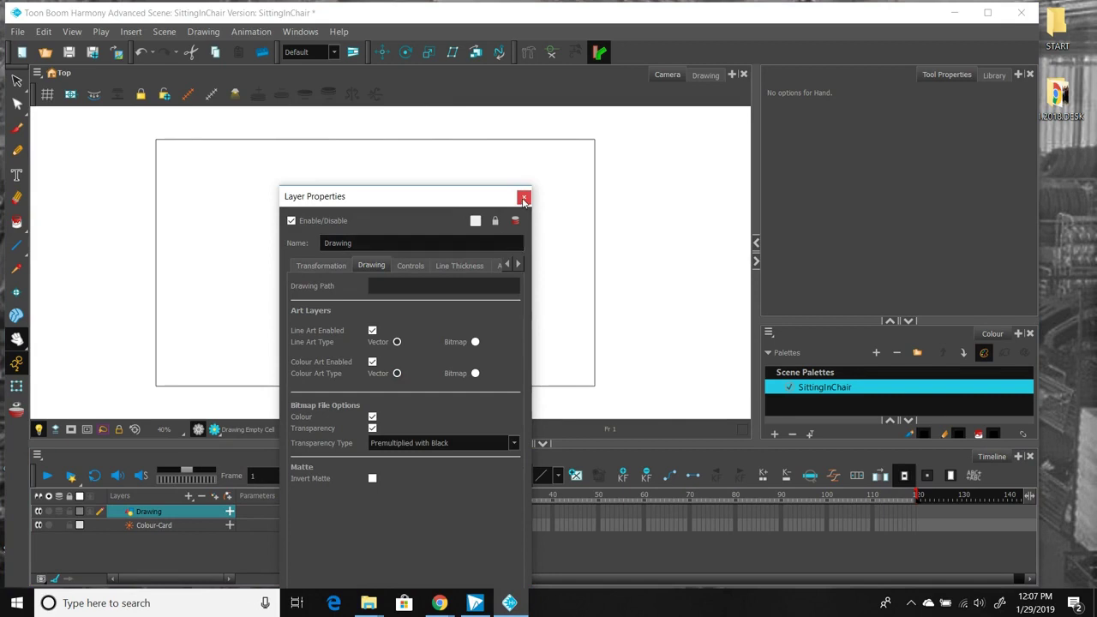
{"action": "left_click", "coordinate": [524, 199]}
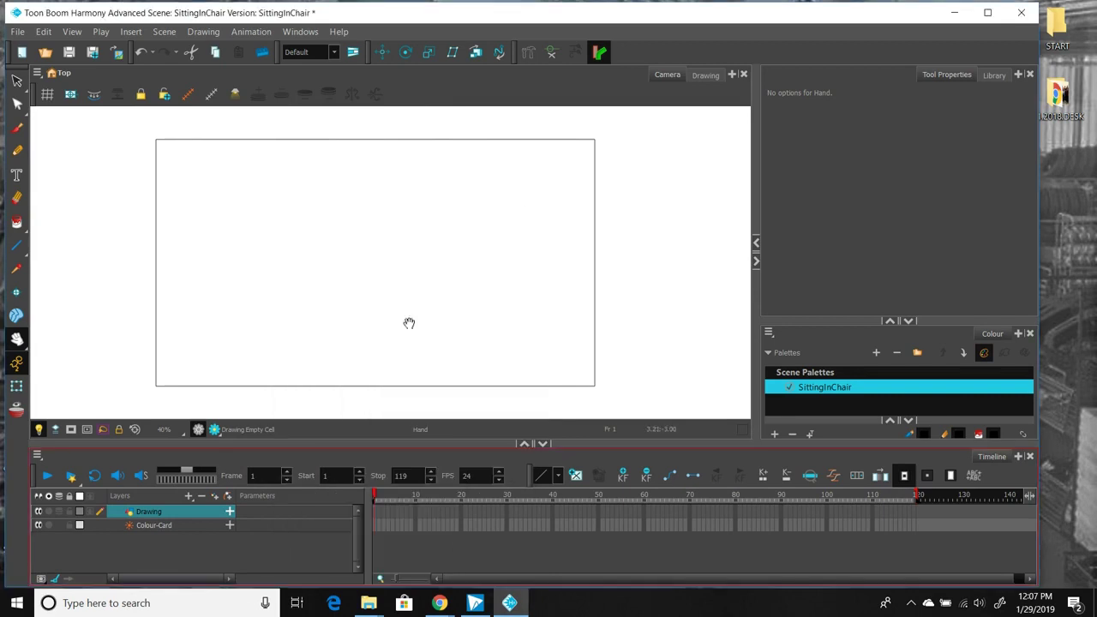
{"action": "left_click", "coordinate": [202, 546]}
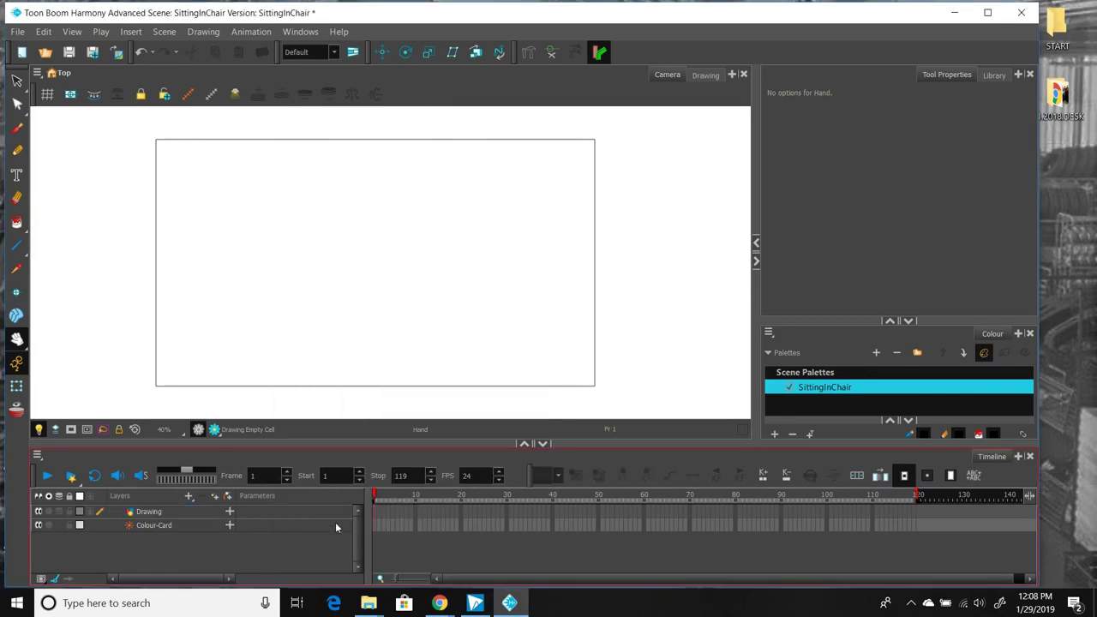
Rename the Drawing layer as chair.
{"action": "left_click", "coordinate": [157, 527]}
{"action": "left_click", "coordinate": [155, 513]}
{"action": "double_click", "coordinate": [155, 513]}
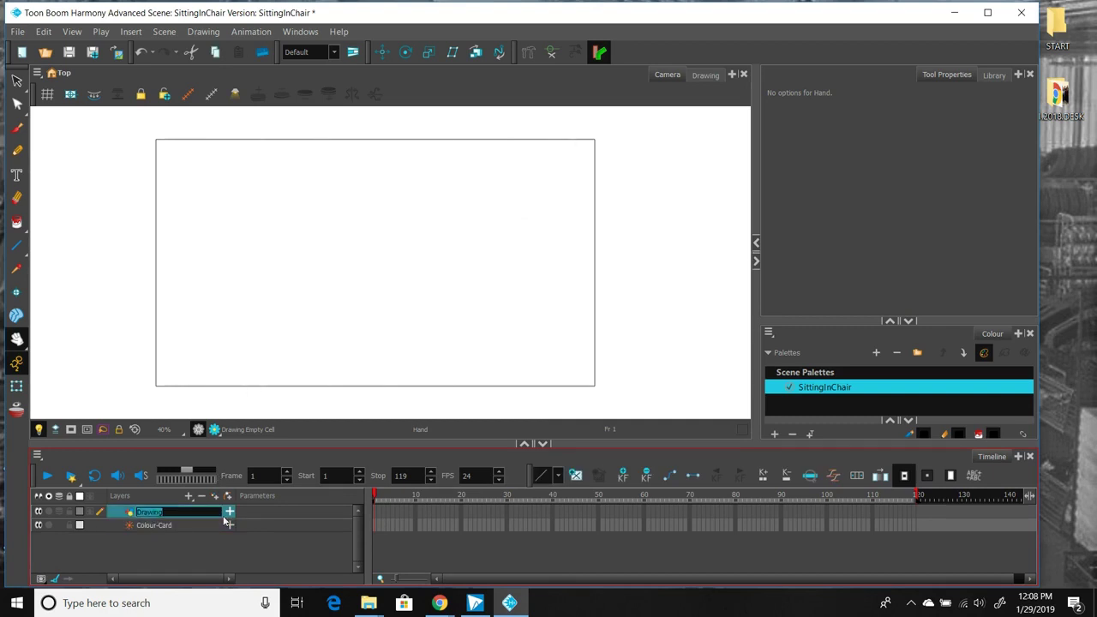
{"action": "type", "text": "chair"}
{"action": "key", "text": "Return"}
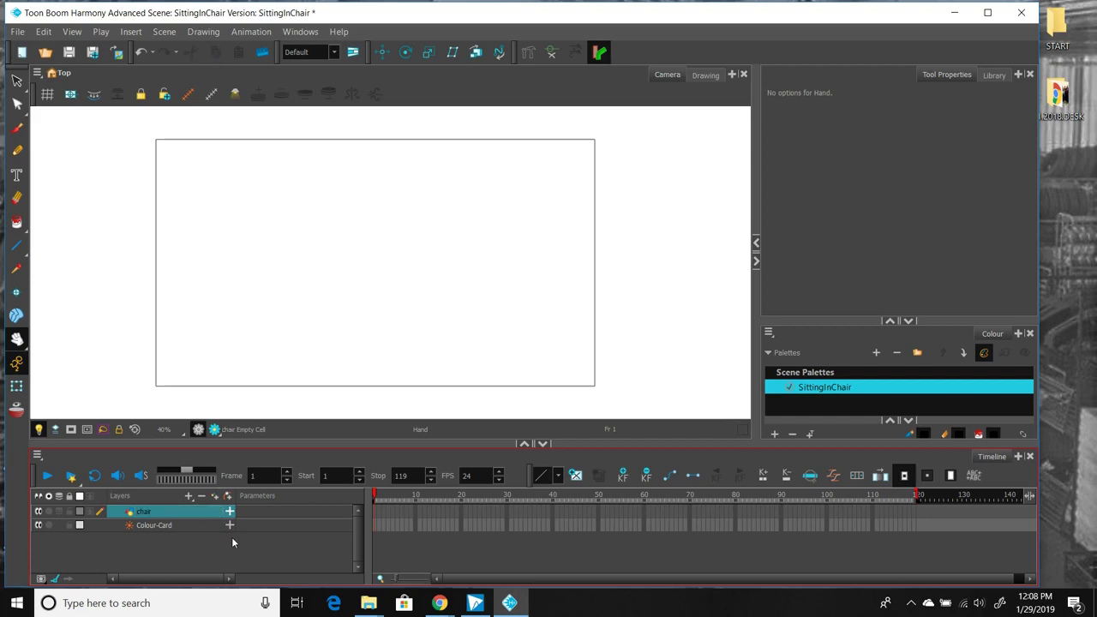
Set up the Brush tool with the Wax Crayon preset at maximum size 30 and smoothing 10.
{"action": "left_click_drag", "start_coordinate": [362, 311], "coordinate": [389, 317]}
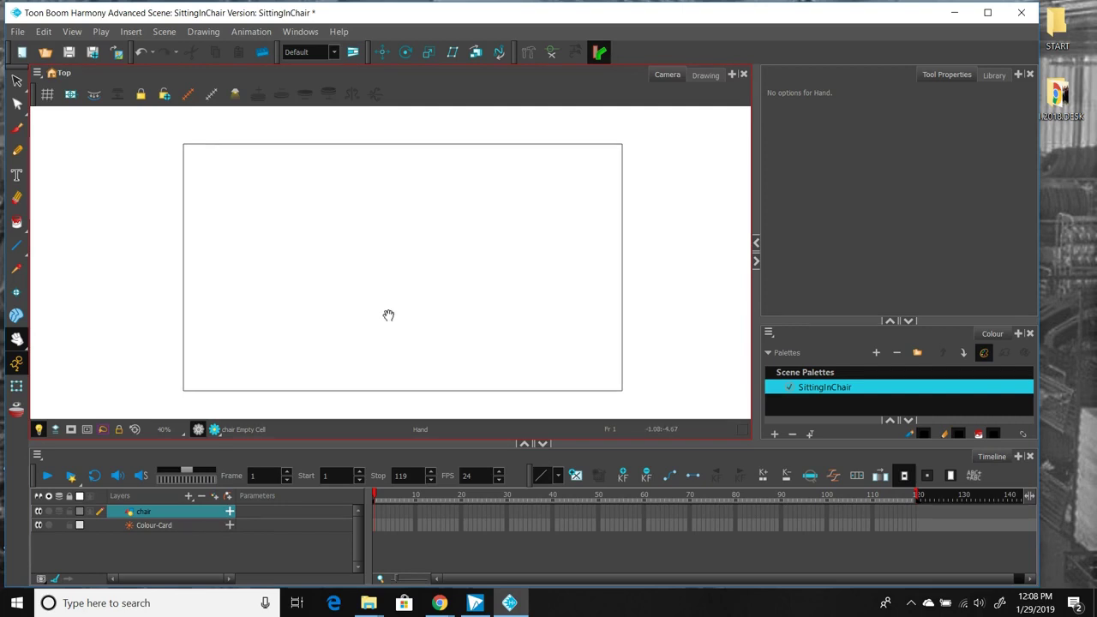
{"action": "left_click", "coordinate": [17, 126]}
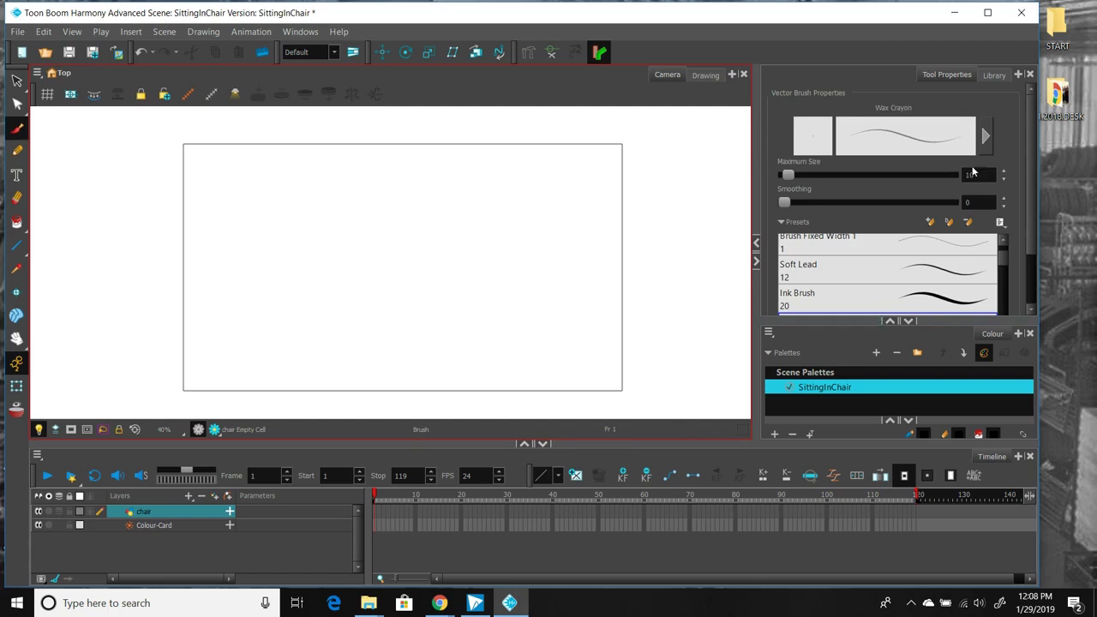
{"action": "scroll", "coordinate": [867, 277], "scroll_direction": "down", "scroll_amount": 2}
{"action": "scroll", "coordinate": [907, 279], "scroll_direction": "down", "scroll_amount": 3}
{"action": "scroll", "coordinate": [1003, 276], "scroll_direction": "up", "scroll_amount": 4}
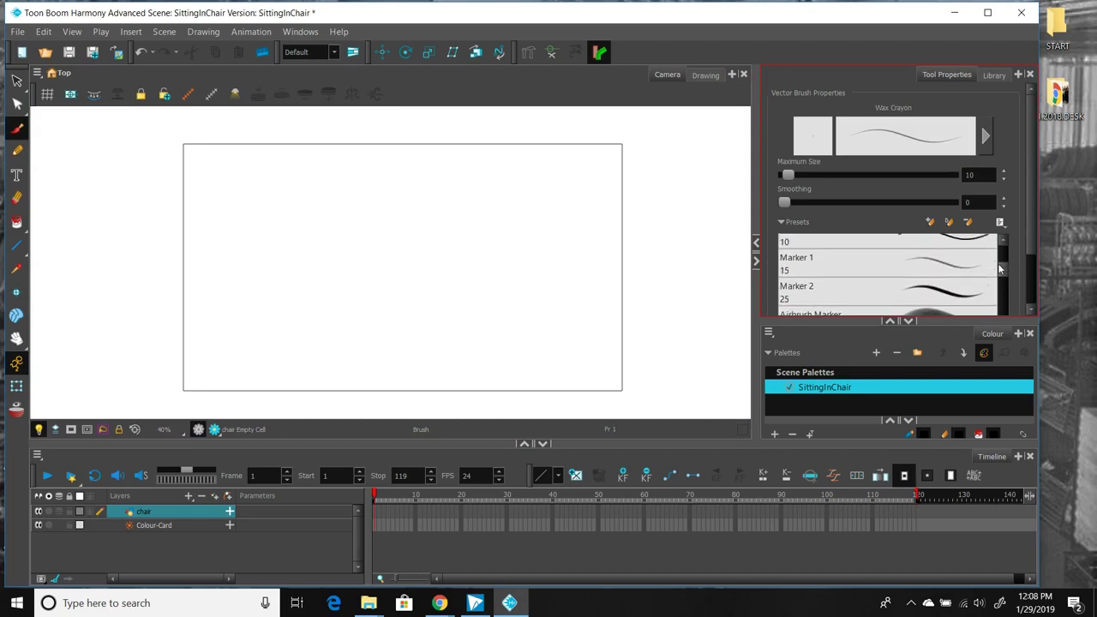
{"action": "scroll", "coordinate": [997, 261], "scroll_direction": "up", "scroll_amount": 1}
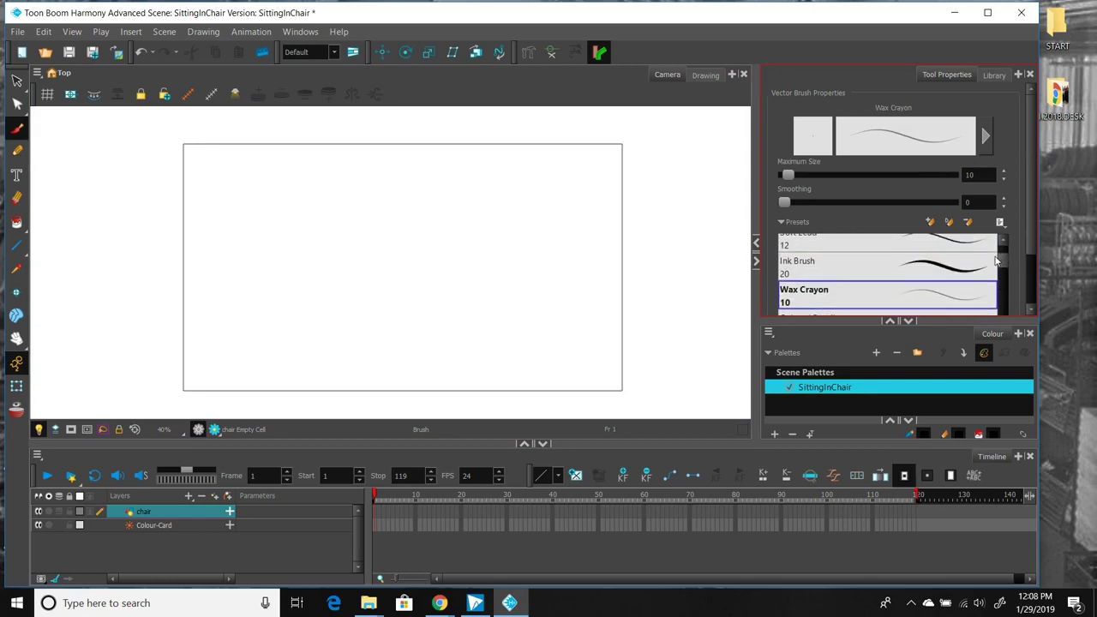
{"action": "scroll", "coordinate": [997, 261], "scroll_direction": "down", "scroll_amount": 1}
{"action": "scroll", "coordinate": [997, 262], "scroll_direction": "up", "scroll_amount": 4}
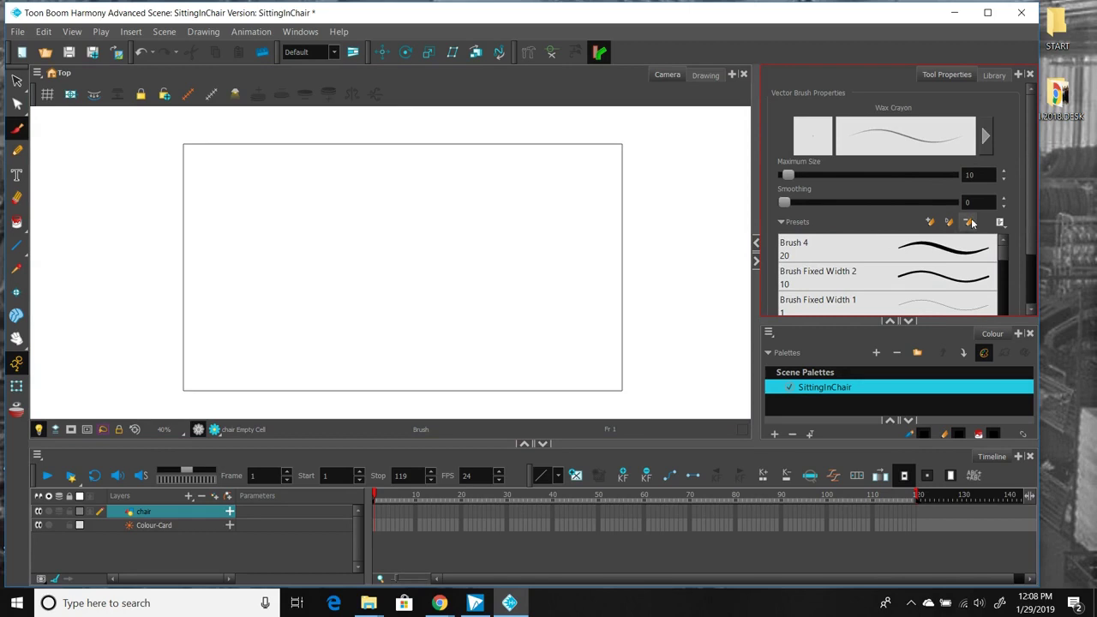
{"action": "double_click", "coordinate": [958, 176]}
{"action": "type", "text": "30"}
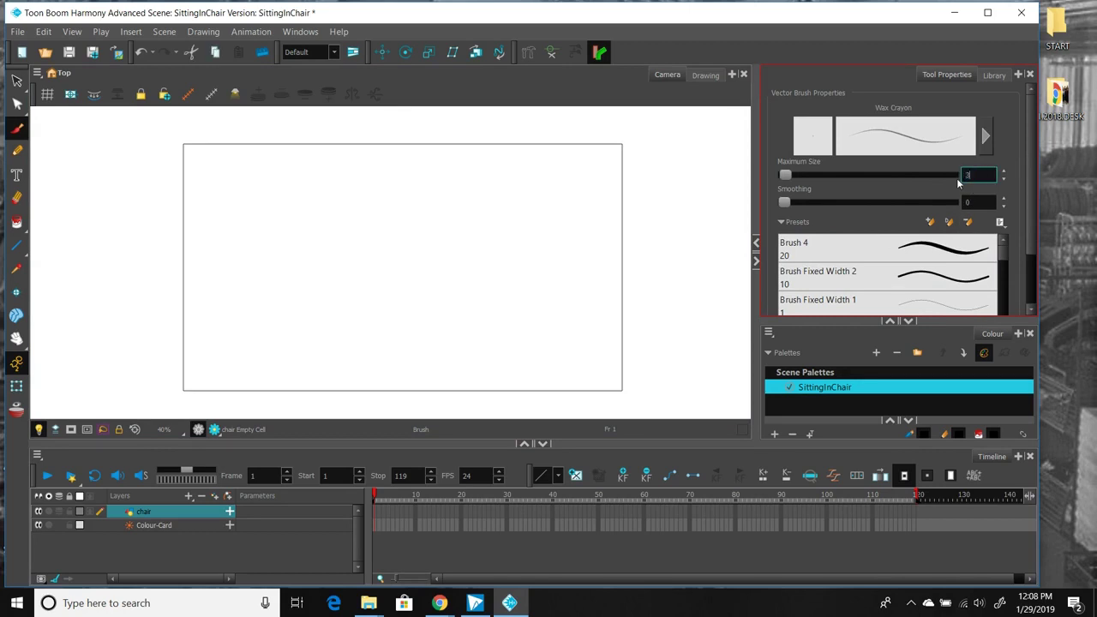
{"action": "double_click", "coordinate": [962, 202]}
{"action": "type", "text": "10"}
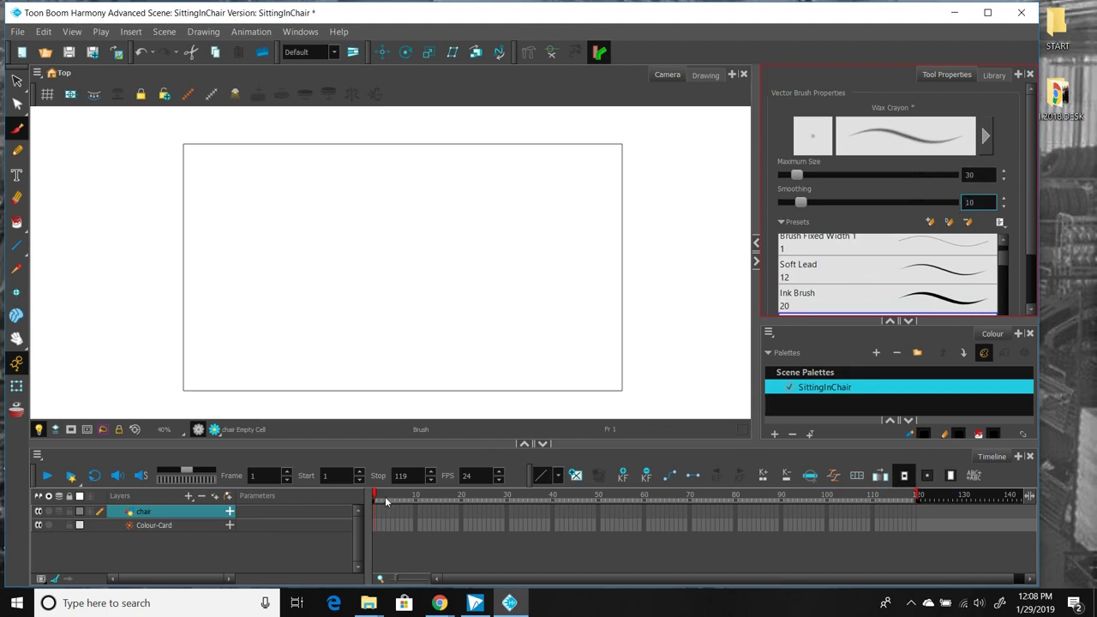
{"action": "mouse_move", "coordinate": [433, 607]}
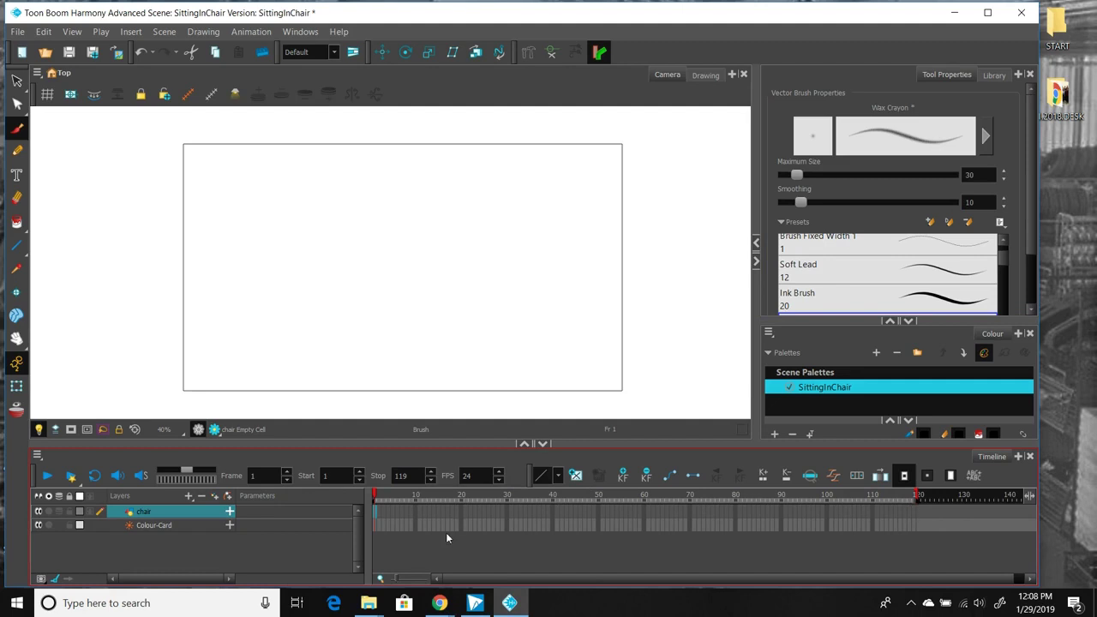
{"action": "scroll", "coordinate": [360, 335], "scroll_direction": "up", "scroll_amount": 1}
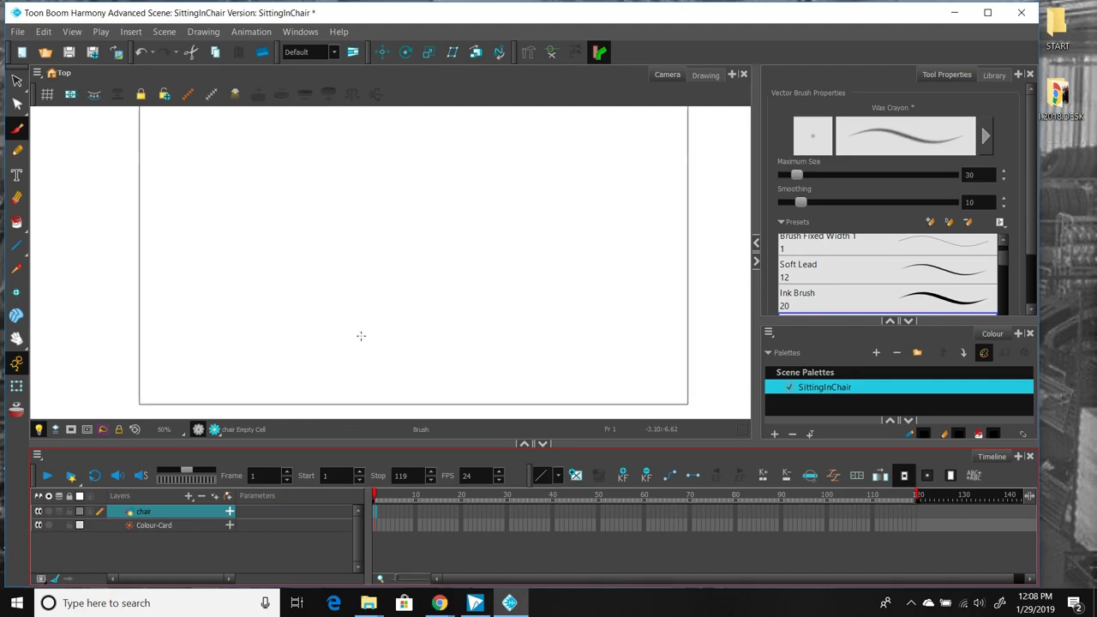
{"action": "left_click", "coordinate": [17, 339]}
{"action": "left_click_drag", "start_coordinate": [463, 345], "coordinate": [450, 354]}
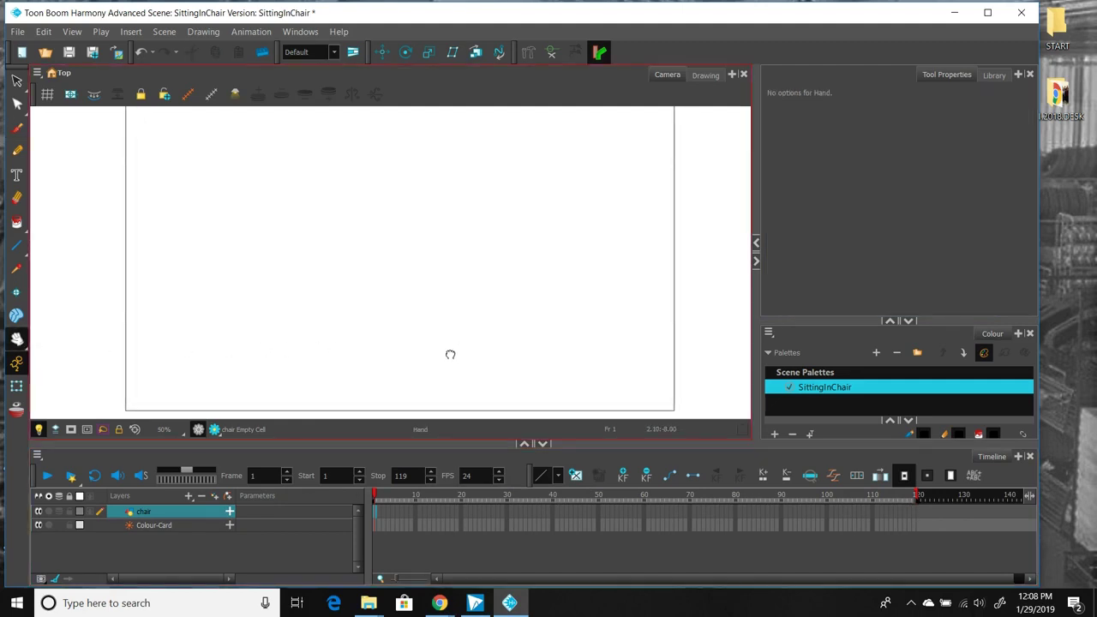
{"action": "scroll", "coordinate": [450, 354], "scroll_direction": "down", "scroll_amount": 1}
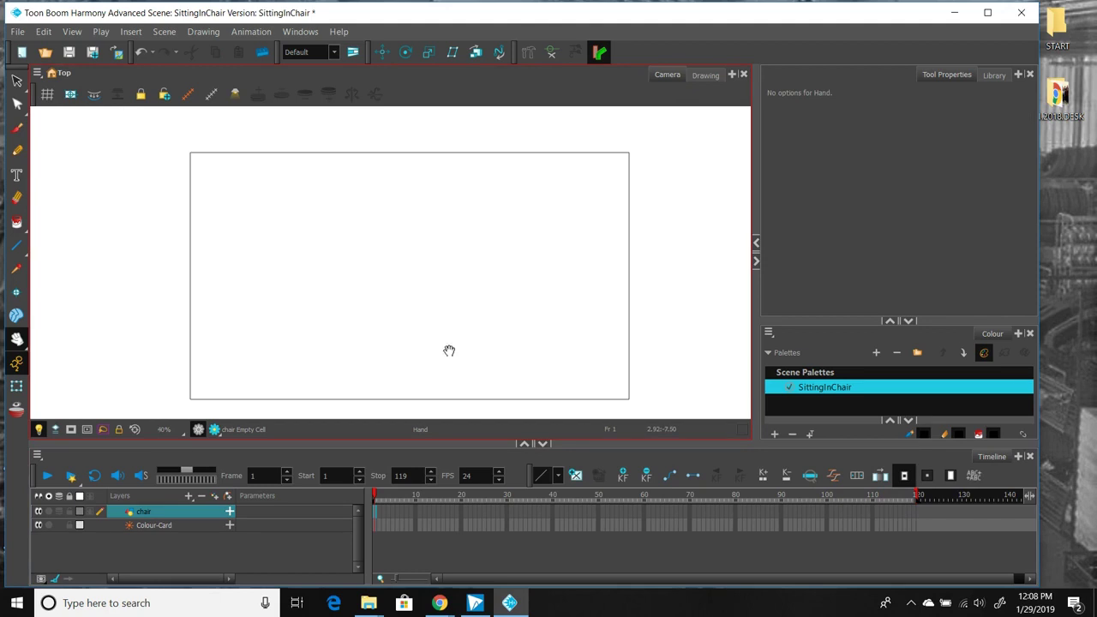
Add another drawing layer between the chair and Colour-Card layers.
{"action": "left_click", "coordinate": [17, 127]}
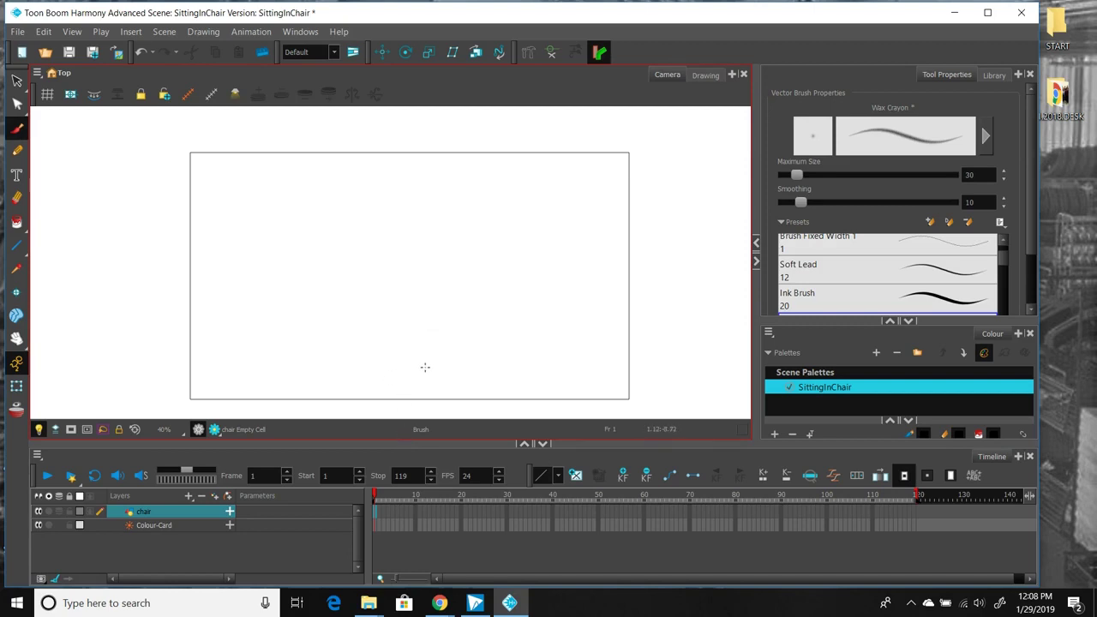
{"action": "left_click", "coordinate": [161, 526]}
{"action": "left_click", "coordinate": [188, 495]}
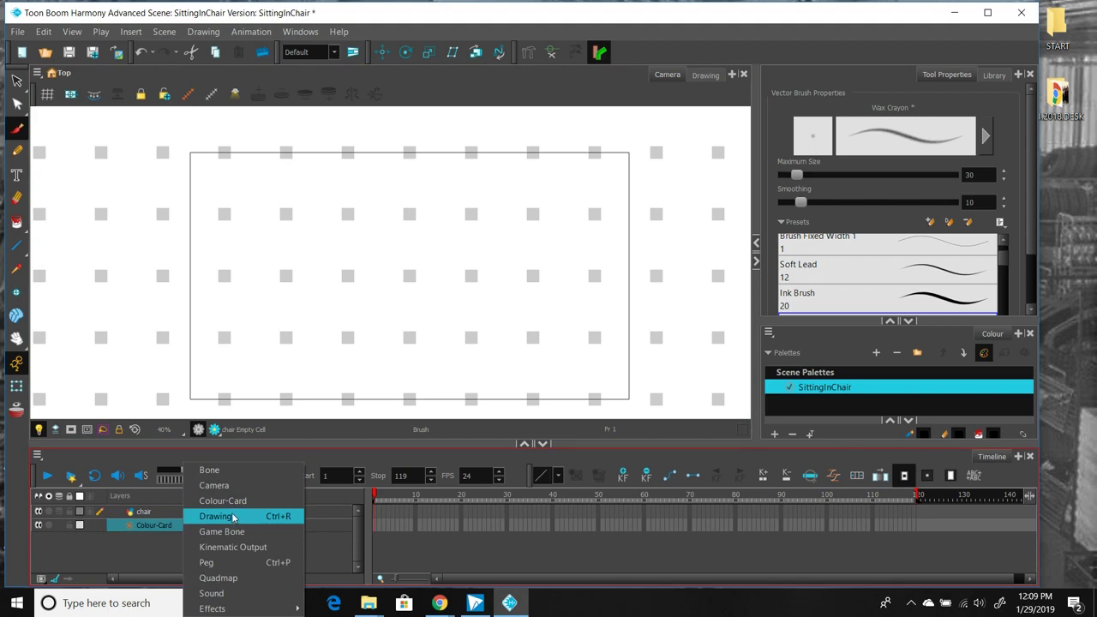
{"action": "left_click", "coordinate": [216, 517]}
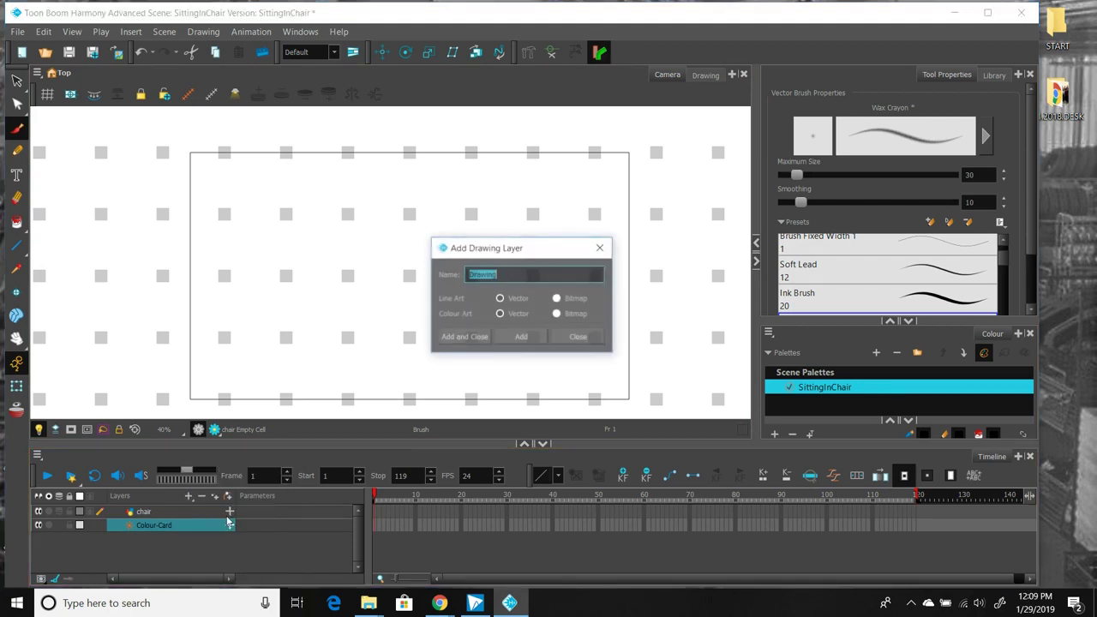
{"action": "left_click", "coordinate": [473, 341]}
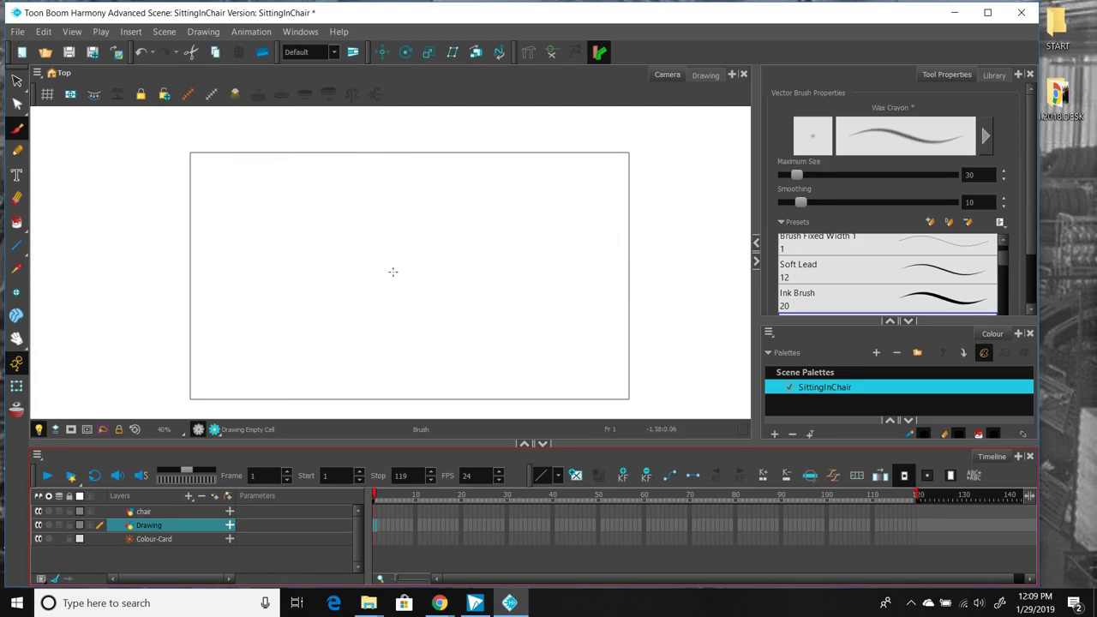
Roughly sketch a small chair and a person standing in front of it on the new drawing layer.
{"action": "mouse_move", "coordinate": [393, 326]}
{"action": "left_mouse_down"}
{"action": "mouse_move", "coordinate": [441, 323]}
{"action": "mouse_move", "coordinate": [420, 319]}
{"action": "left_mouse_up"}
{"action": "mouse_move", "coordinate": [439, 298]}
{"action": "left_mouse_down"}
{"action": "mouse_move", "coordinate": [415, 289]}
{"action": "mouse_move", "coordinate": [443, 353]}
{"action": "mouse_move", "coordinate": [432, 330]}
{"action": "mouse_move", "coordinate": [427, 360]}
{"action": "left_mouse_up"}
{"action": "left_click_drag", "start_coordinate": [405, 329], "coordinate": [403, 347]}
{"action": "mouse_move", "coordinate": [397, 241]}
{"action": "left_mouse_down"}
{"action": "mouse_move", "coordinate": [383, 245]}
{"action": "mouse_move", "coordinate": [378, 293]}
{"action": "mouse_move", "coordinate": [408, 285]}
{"action": "left_mouse_up"}
{"action": "mouse_move", "coordinate": [386, 225]}
{"action": "left_mouse_down"}
{"action": "mouse_move", "coordinate": [394, 244]}
{"action": "mouse_move", "coordinate": [390, 230]}
{"action": "left_mouse_up"}
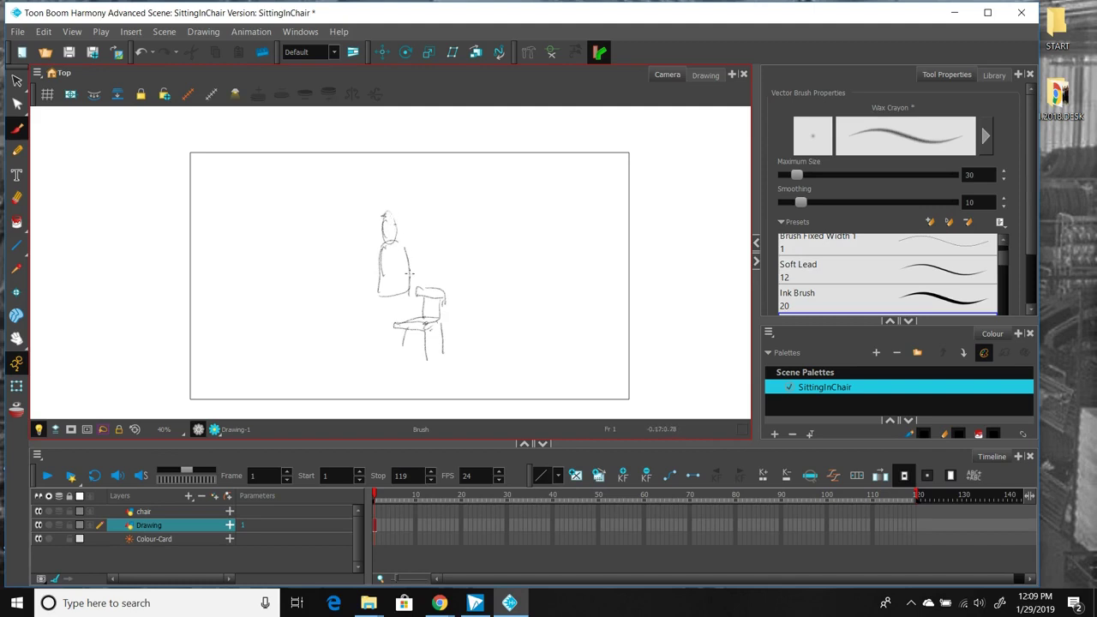
{"action": "mouse_move", "coordinate": [402, 256]}
{"action": "left_mouse_down"}
{"action": "mouse_move", "coordinate": [406, 302]}
{"action": "mouse_move", "coordinate": [383, 354]}
{"action": "left_mouse_up"}
{"action": "left_click_drag", "start_coordinate": [393, 317], "coordinate": [394, 353]}
{"action": "mouse_move", "coordinate": [406, 293]}
{"action": "left_mouse_down"}
{"action": "mouse_move", "coordinate": [395, 360]}
{"action": "mouse_move", "coordinate": [377, 357]}
{"action": "mouse_move", "coordinate": [414, 361]}
{"action": "left_mouse_up"}
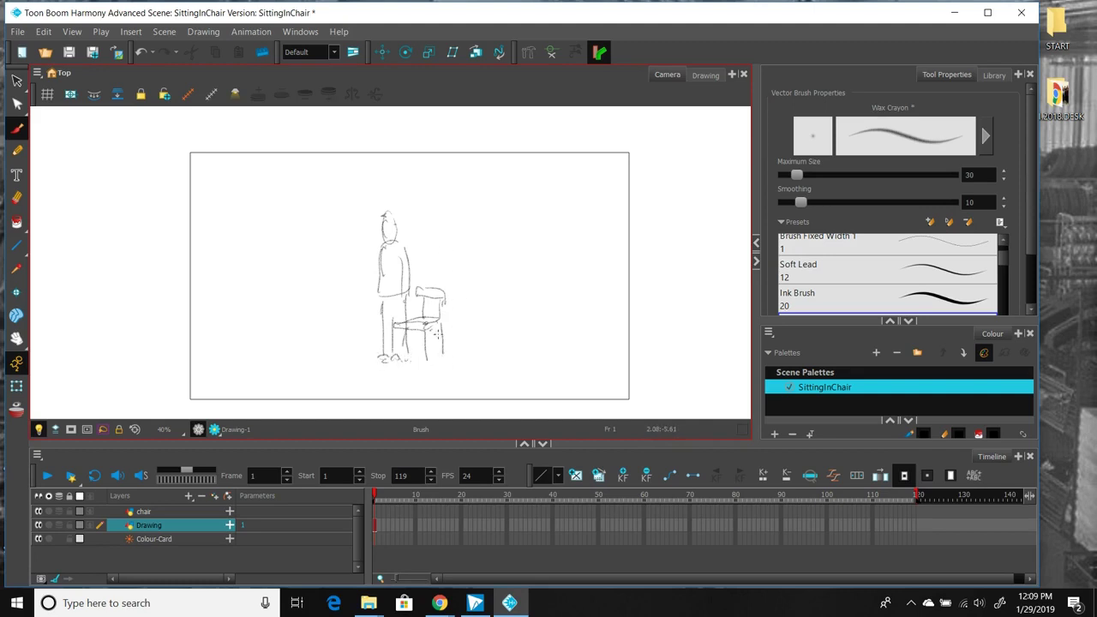
Select the whole figure and chair sketch and scale it up slightly.
{"action": "left_click", "coordinate": [16, 80]}
{"action": "mouse_move", "coordinate": [454, 250]}
{"action": "left_mouse_down"}
{"action": "mouse_move", "coordinate": [417, 197]}
{"action": "mouse_move", "coordinate": [360, 186]}
{"action": "mouse_move", "coordinate": [345, 358]}
{"action": "mouse_move", "coordinate": [460, 358]}
{"action": "mouse_move", "coordinate": [463, 234]}
{"action": "left_mouse_up"}
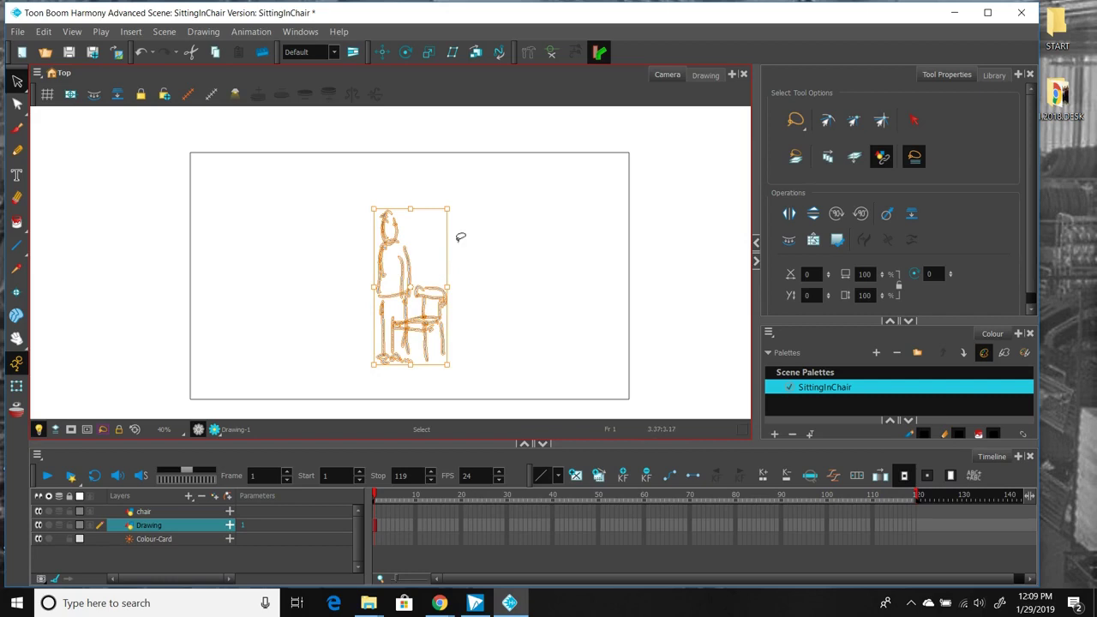
{"action": "mouse_move", "coordinate": [424, 283]}
{"action": "left_mouse_down"}
{"action": "mouse_move", "coordinate": [410, 288]}
{"action": "mouse_move", "coordinate": [425, 312]}
{"action": "left_mouse_up"}
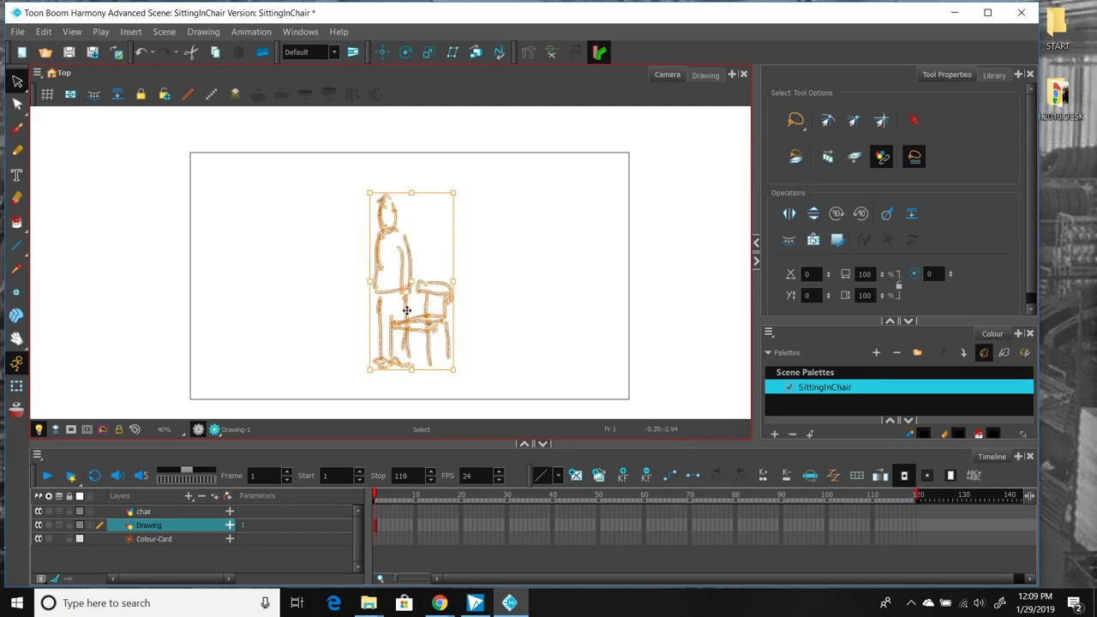
{"action": "left_click", "coordinate": [487, 338]}
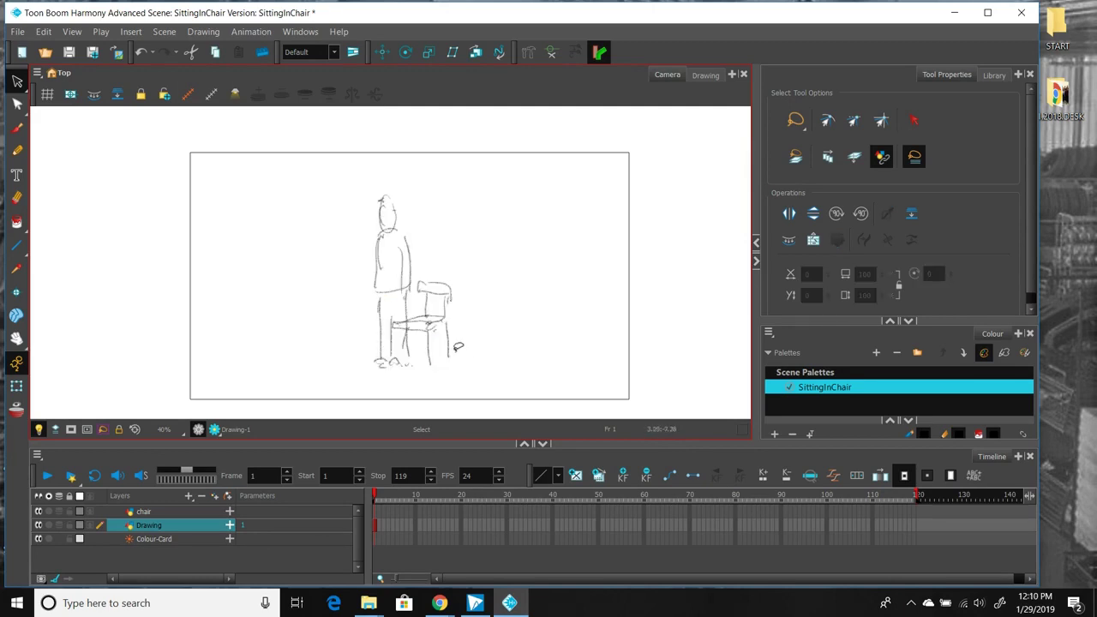
Brush rough horizontal ground lines across the frame behind the figure and chair.
{"action": "left_click", "coordinate": [16, 127]}
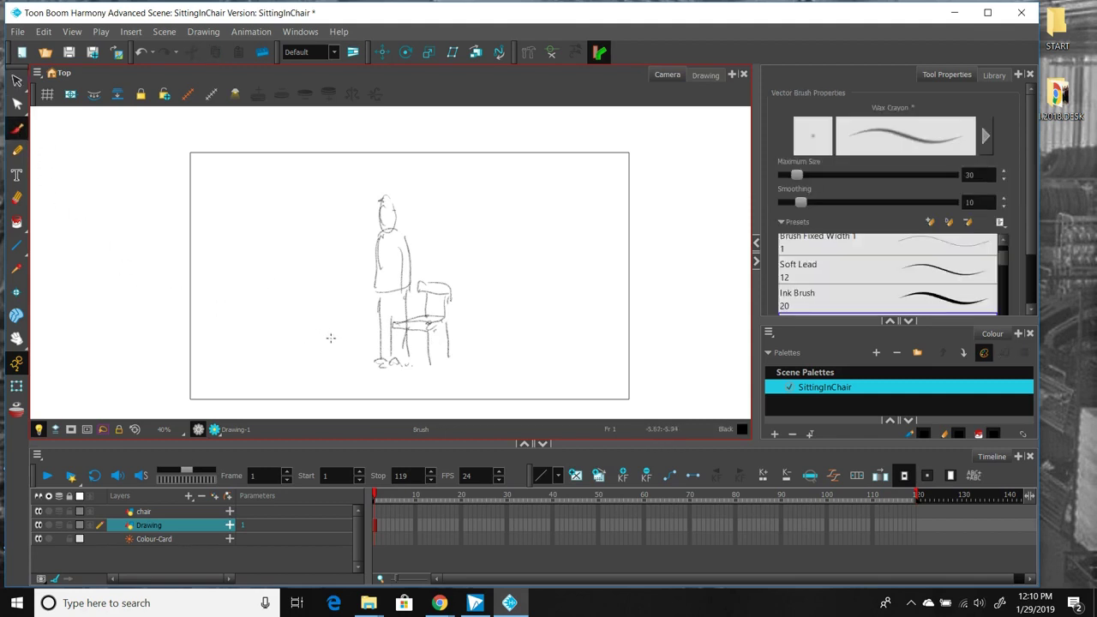
{"action": "left_click_drag", "start_coordinate": [277, 333], "coordinate": [425, 336]}
{"action": "left_click_drag", "start_coordinate": [285, 331], "coordinate": [587, 338]}
{"action": "left_click_drag", "start_coordinate": [324, 324], "coordinate": [635, 324]}
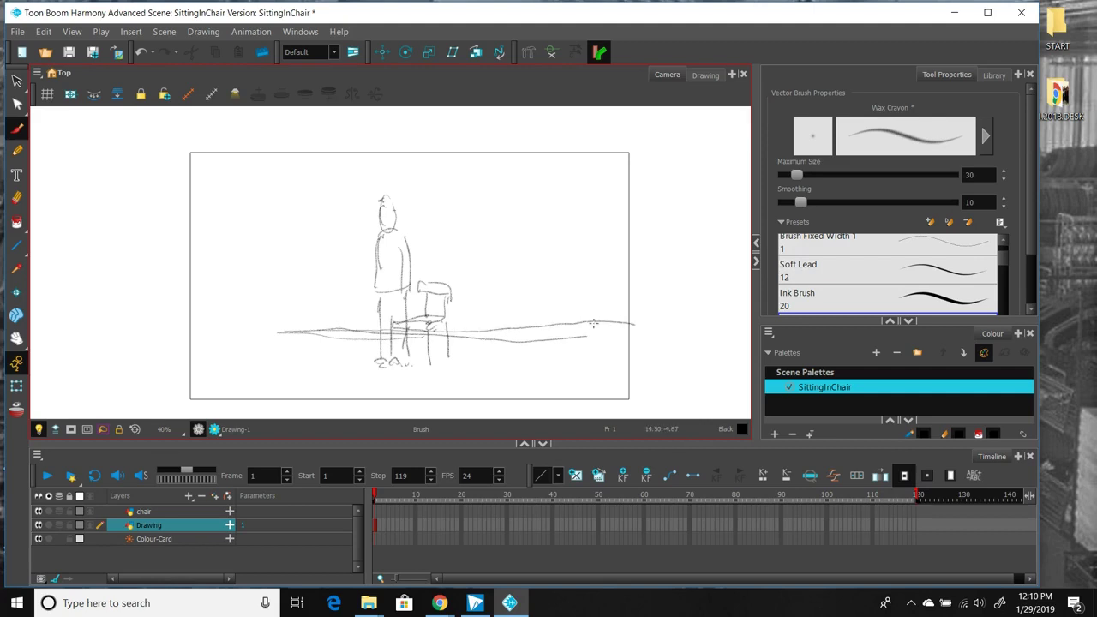
Erase most of the surplus lower ground line on both sides of the chair.
{"action": "left_click", "coordinate": [16, 197]}
{"action": "mouse_move", "coordinate": [350, 340]}
{"action": "left_mouse_down"}
{"action": "mouse_move", "coordinate": [319, 338]}
{"action": "mouse_move", "coordinate": [377, 340]}
{"action": "left_mouse_up"}
{"action": "mouse_move", "coordinate": [456, 340]}
{"action": "left_mouse_down"}
{"action": "mouse_move", "coordinate": [519, 347]}
{"action": "mouse_move", "coordinate": [583, 335]}
{"action": "left_mouse_up"}
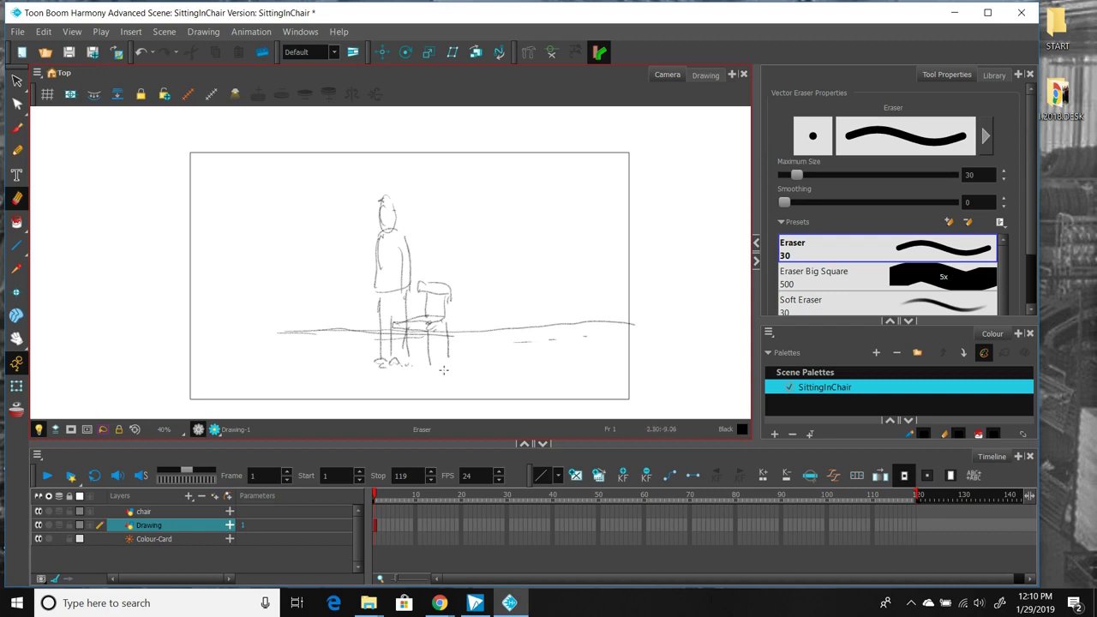
{"action": "left_click", "coordinate": [16, 126]}
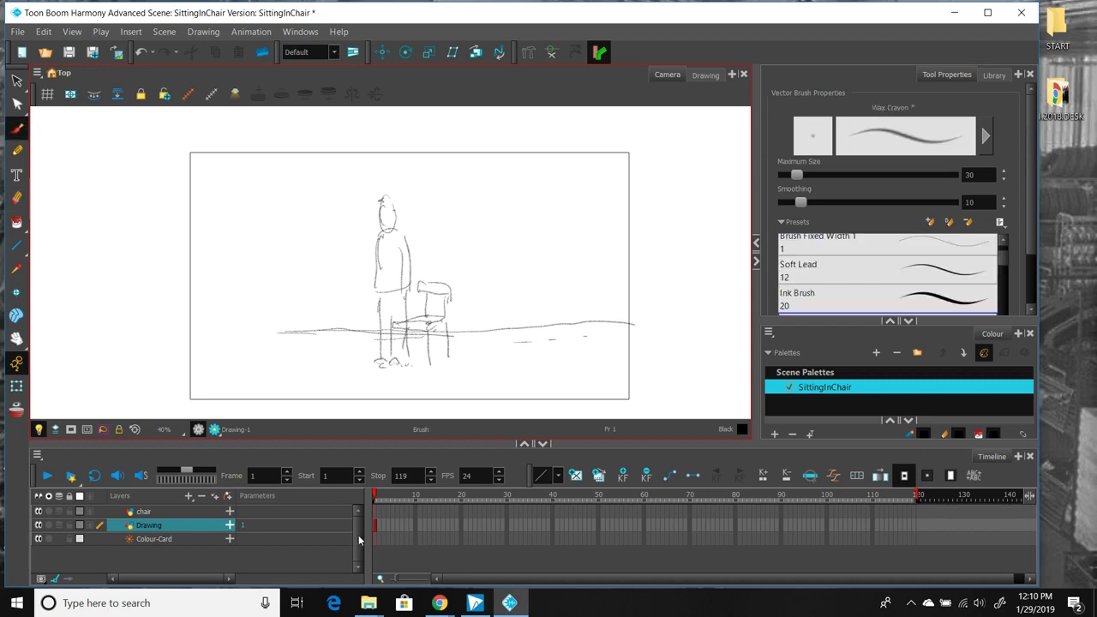
Rename the new drawing layer as sketch.
{"action": "double_click", "coordinate": [158, 529]}
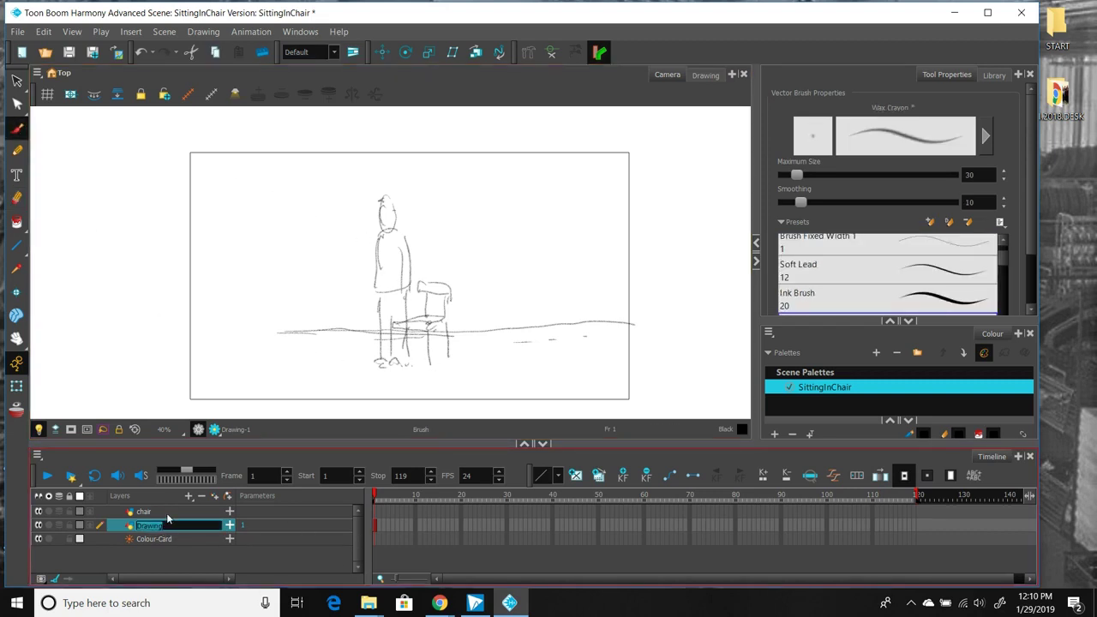
{"action": "type", "text": "sketch"}
{"action": "key", "text": "Return"}
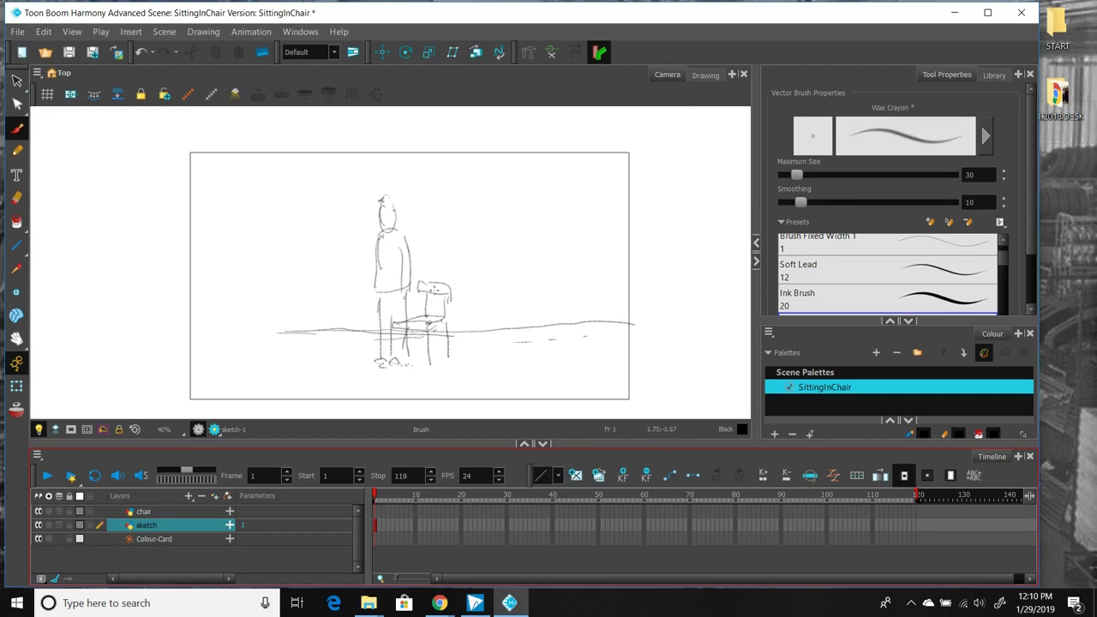
Sketch the person's seated pose over the chair, with head, back, thighs, lower legs and feet.
{"action": "mouse_move", "coordinate": [430, 276]}
{"action": "left_mouse_down"}
{"action": "mouse_move", "coordinate": [432, 308]}
{"action": "mouse_move", "coordinate": [420, 286]}
{"action": "mouse_move", "coordinate": [416, 313]}
{"action": "mouse_move", "coordinate": [418, 272]}
{"action": "left_mouse_up"}
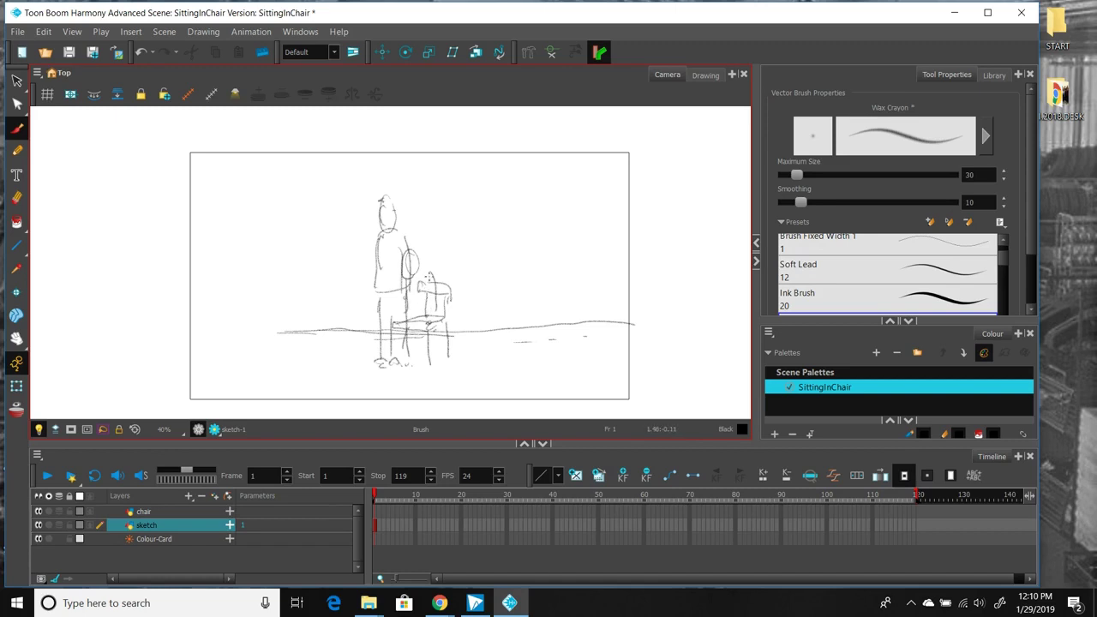
{"action": "mouse_move", "coordinate": [422, 278]}
{"action": "left_mouse_down"}
{"action": "mouse_move", "coordinate": [419, 312]}
{"action": "mouse_move", "coordinate": [432, 291]}
{"action": "mouse_move", "coordinate": [423, 321]}
{"action": "mouse_move", "coordinate": [396, 332]}
{"action": "mouse_move", "coordinate": [403, 291]}
{"action": "mouse_move", "coordinate": [409, 321]}
{"action": "mouse_move", "coordinate": [393, 321]}
{"action": "mouse_move", "coordinate": [422, 339]}
{"action": "mouse_move", "coordinate": [411, 366]}
{"action": "left_mouse_up"}
{"action": "left_click_drag", "start_coordinate": [415, 328], "coordinate": [417, 364]}
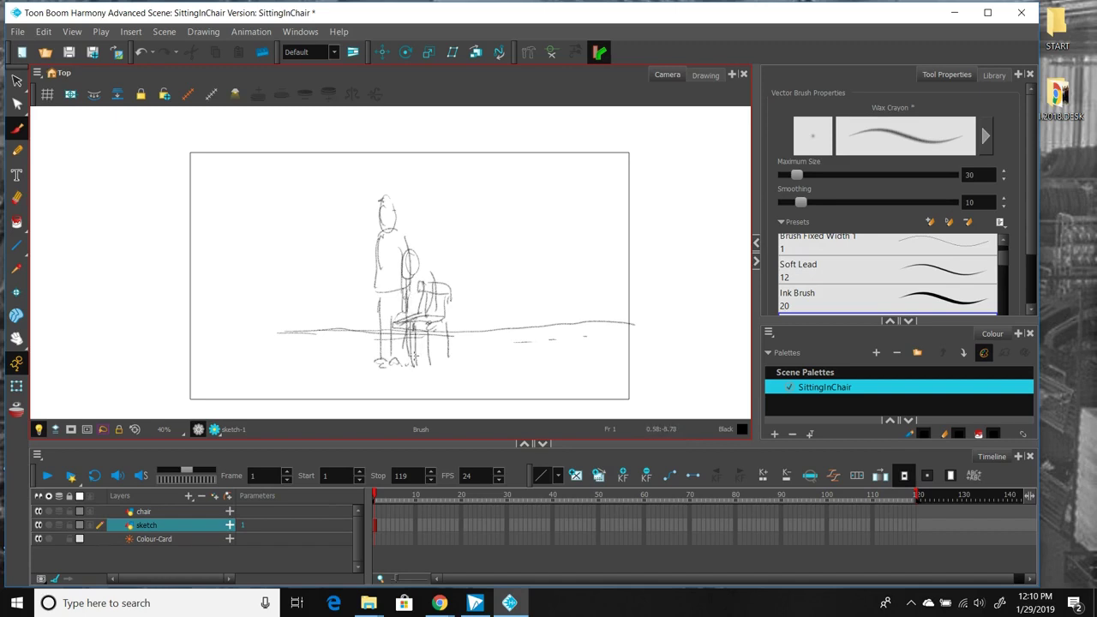
{"action": "mouse_move", "coordinate": [397, 317]}
{"action": "left_mouse_down"}
{"action": "mouse_move", "coordinate": [384, 331]}
{"action": "mouse_move", "coordinate": [383, 360]}
{"action": "mouse_move", "coordinate": [395, 368]}
{"action": "left_mouse_up"}
{"action": "mouse_move", "coordinate": [403, 250]}
{"action": "left_mouse_down"}
{"action": "mouse_move", "coordinate": [408, 282]}
{"action": "mouse_move", "coordinate": [399, 250]}
{"action": "mouse_move", "coordinate": [423, 276]}
{"action": "left_mouse_up"}
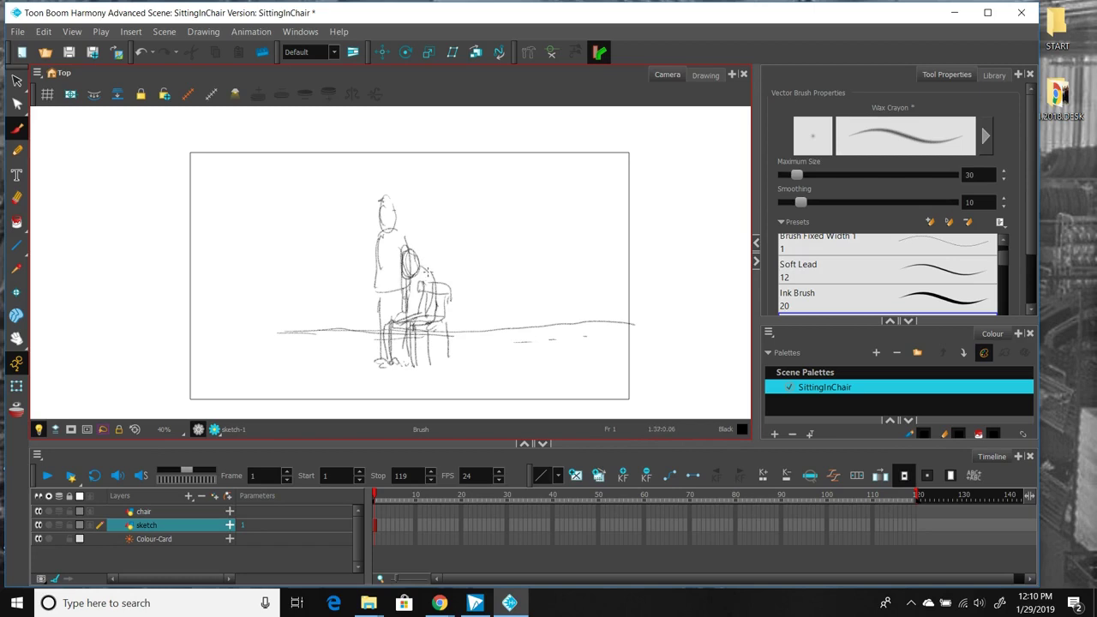
Rework the standing figure and chair lines and add a second head and torso outline for the turning pose.
{"action": "mouse_move", "coordinate": [384, 221]}
{"action": "left_mouse_down"}
{"action": "mouse_move", "coordinate": [400, 295]}
{"action": "mouse_move", "coordinate": [377, 311]}
{"action": "mouse_move", "coordinate": [377, 341]}
{"action": "mouse_move", "coordinate": [429, 326]}
{"action": "mouse_move", "coordinate": [397, 319]}
{"action": "mouse_move", "coordinate": [446, 319]}
{"action": "mouse_move", "coordinate": [451, 291]}
{"action": "left_mouse_up"}
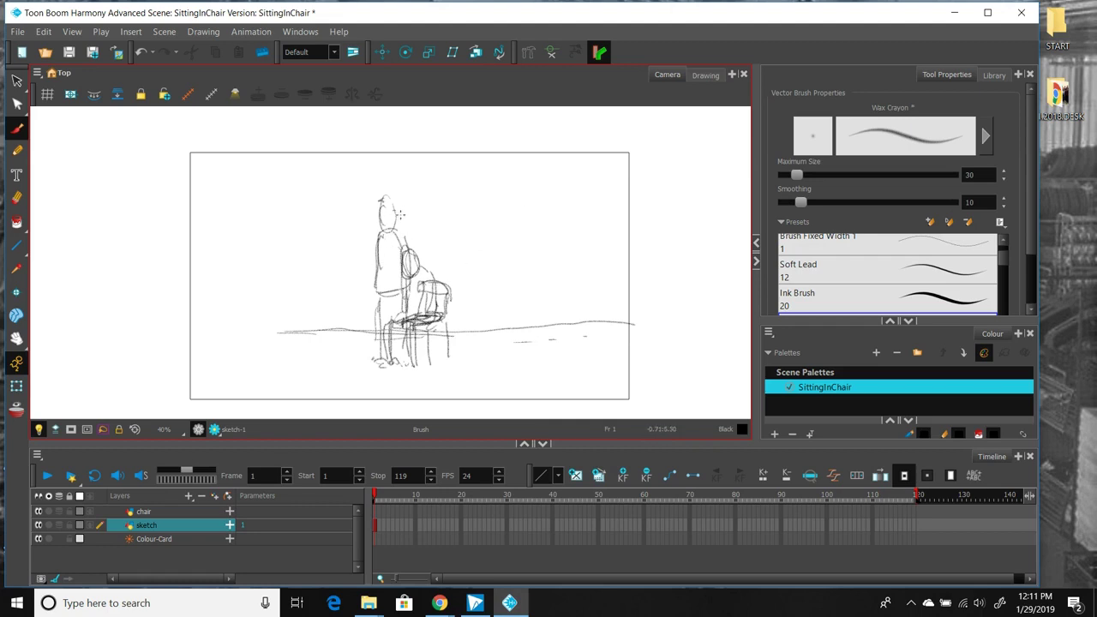
{"action": "mouse_move", "coordinate": [399, 218]}
{"action": "left_mouse_down"}
{"action": "mouse_move", "coordinate": [396, 226]}
{"action": "mouse_move", "coordinate": [406, 204]}
{"action": "mouse_move", "coordinate": [409, 229]}
{"action": "left_mouse_up"}
{"action": "mouse_move", "coordinate": [380, 234]}
{"action": "left_mouse_down"}
{"action": "mouse_move", "coordinate": [367, 296]}
{"action": "mouse_move", "coordinate": [396, 299]}
{"action": "left_mouse_up"}
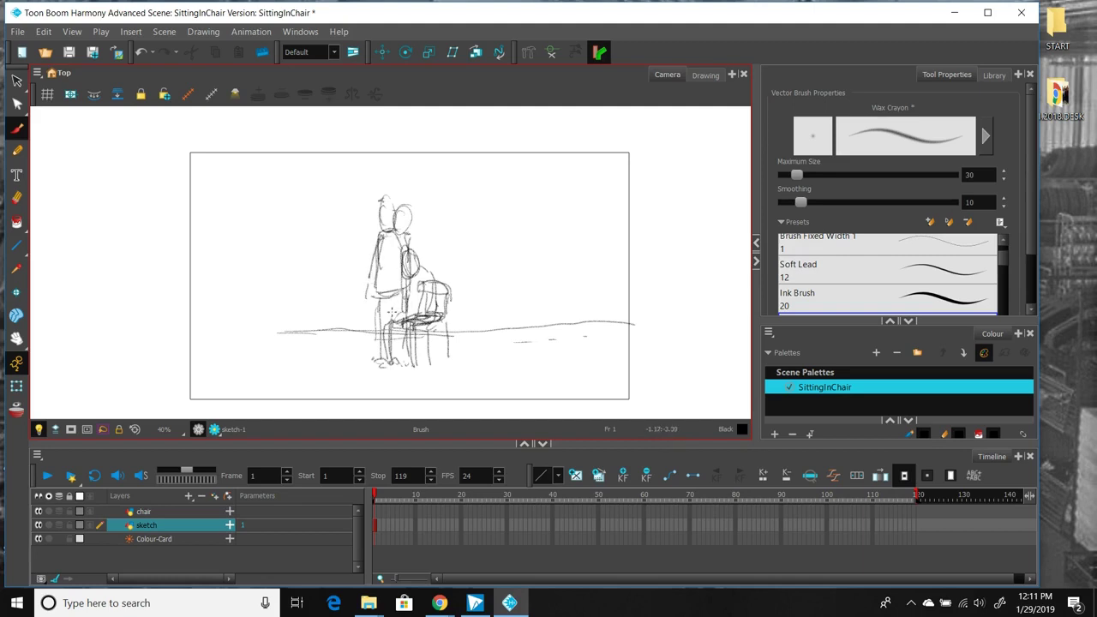
Extend the ground line and sketch a front-facing head circle with small direction marks around the standing figure's head.
{"action": "left_click_drag", "start_coordinate": [264, 330], "coordinate": [276, 331]}
{"action": "mouse_move", "coordinate": [384, 185]}
{"action": "left_mouse_down"}
{"action": "mouse_move", "coordinate": [369, 195]}
{"action": "mouse_move", "coordinate": [382, 179]}
{"action": "mouse_move", "coordinate": [379, 192]}
{"action": "mouse_move", "coordinate": [412, 192]}
{"action": "left_mouse_up"}
{"action": "left_click_drag", "start_coordinate": [444, 203], "coordinate": [431, 228]}
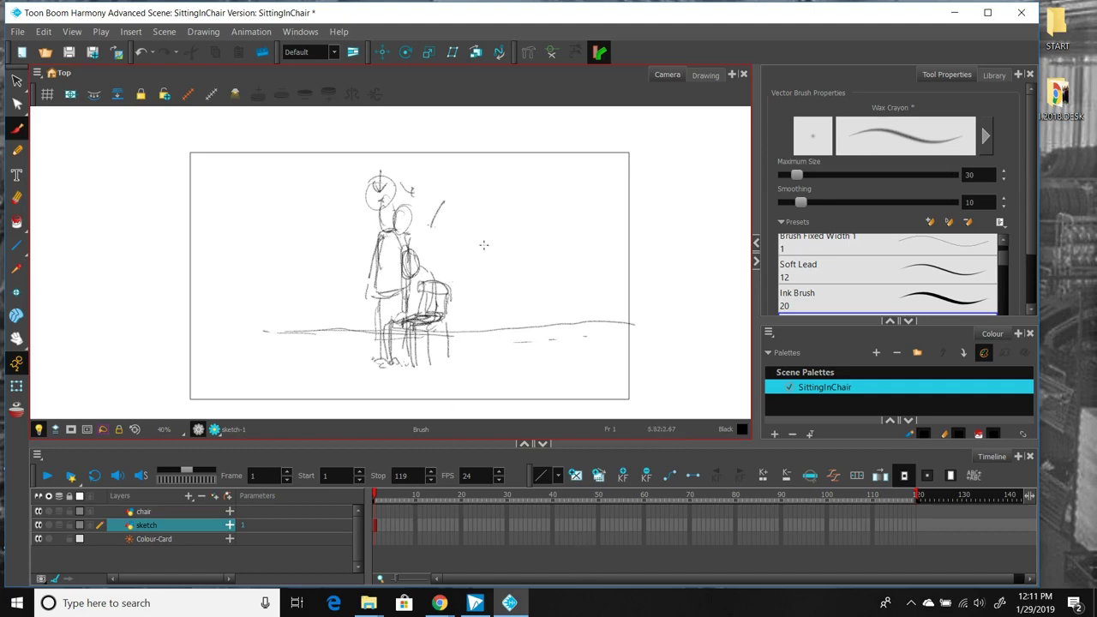
Handwrite bracketed timing notes beside the sketch for stand 1.5, turn hold 1 sec and sitting 1 sec.
{"action": "left_click_drag", "start_coordinate": [522, 181], "coordinate": [575, 181]}
{"action": "left_click_drag", "start_coordinate": [512, 214], "coordinate": [620, 215]}
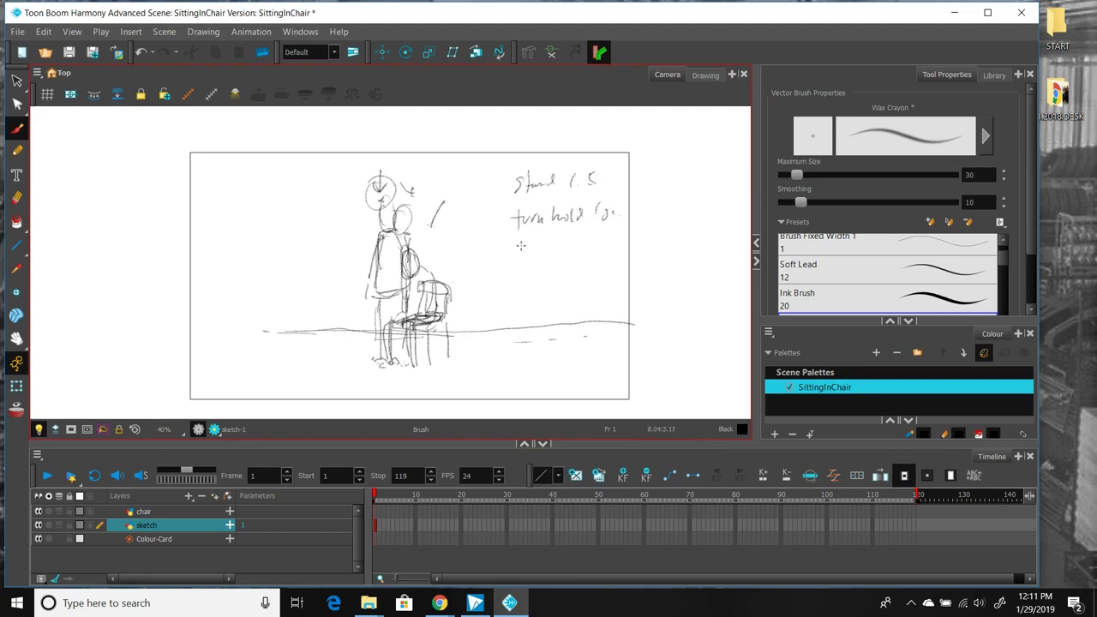
{"action": "mouse_move", "coordinate": [517, 254]}
{"action": "left_mouse_down"}
{"action": "mouse_move", "coordinate": [558, 265]}
{"action": "mouse_move", "coordinate": [603, 262]}
{"action": "left_mouse_up"}
{"action": "left_click_drag", "start_coordinate": [512, 207], "coordinate": [525, 206]}
{"action": "left_click_drag", "start_coordinate": [512, 248], "coordinate": [524, 245]}
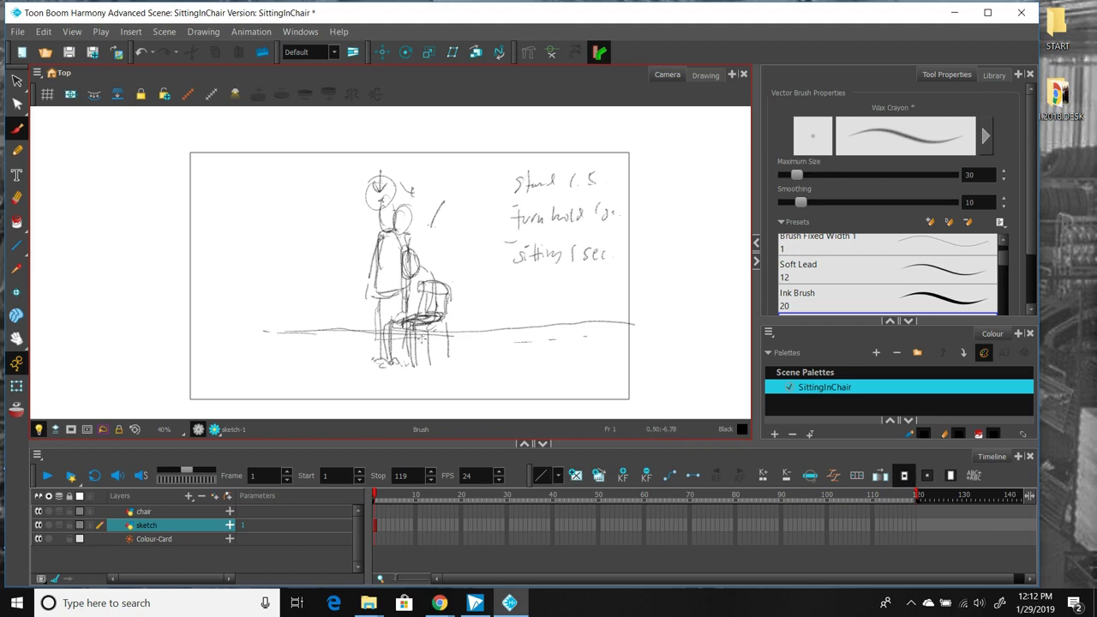
{"action": "mouse_move", "coordinate": [525, 160]}
{"action": "left_mouse_down"}
{"action": "mouse_move", "coordinate": [503, 182]}
{"action": "mouse_move", "coordinate": [501, 262]}
{"action": "mouse_move", "coordinate": [511, 270]}
{"action": "left_mouse_up"}
Extend the sketch layer's exposure to frame 119 and return to frame 1.
{"action": "left_click", "coordinate": [911, 525]}
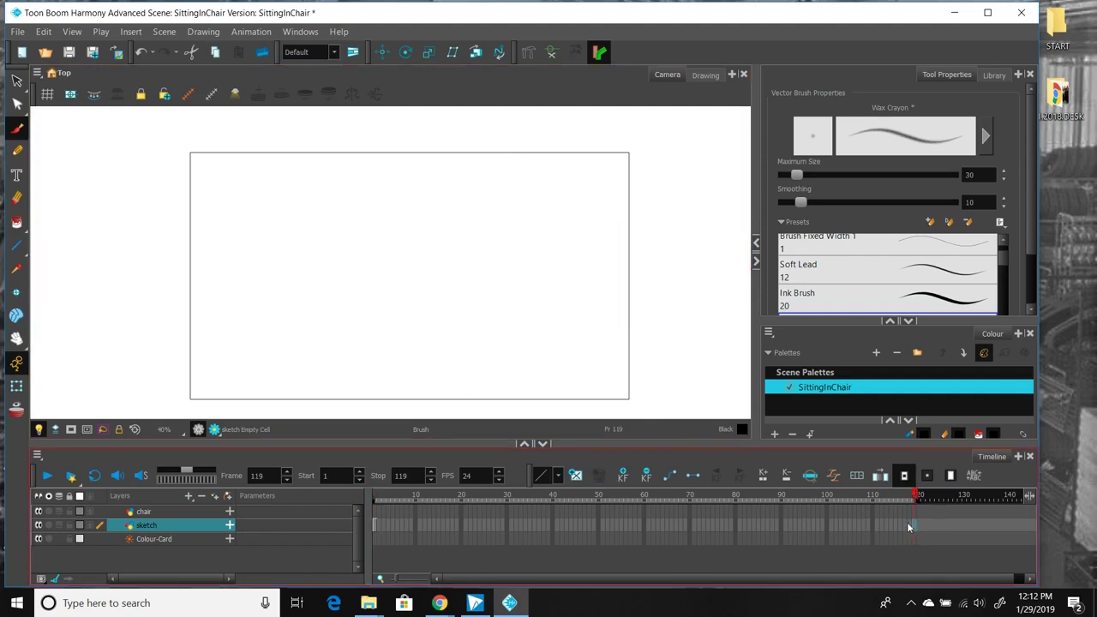
{"action": "right_click", "coordinate": [916, 525]}
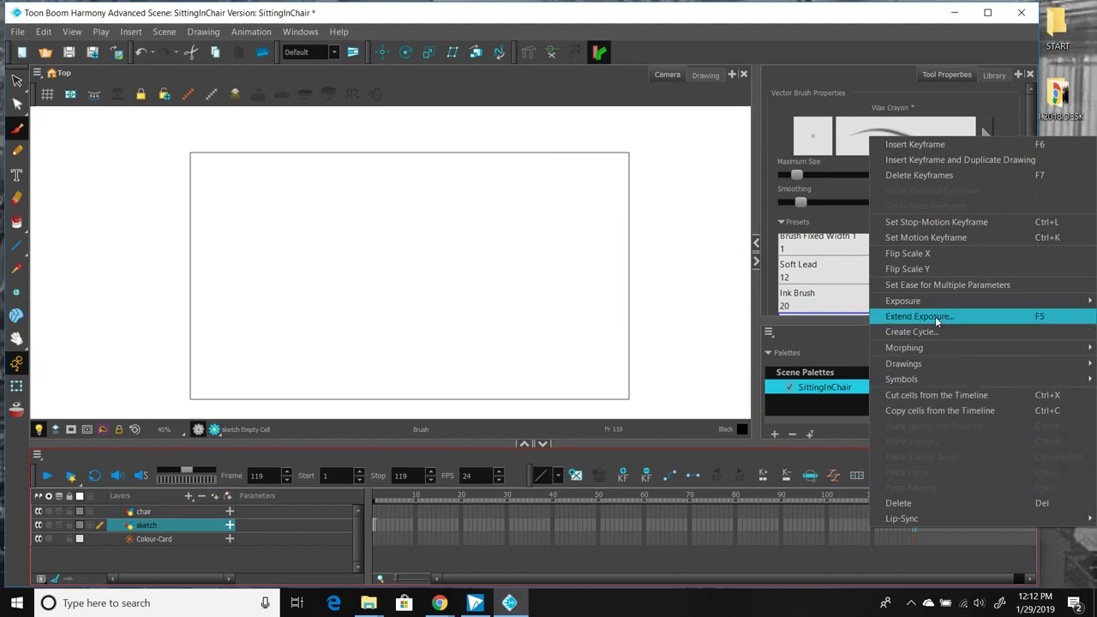
{"action": "left_click", "coordinate": [933, 316]}
{"action": "left_click_drag", "start_coordinate": [852, 495], "coordinate": [375, 503]}
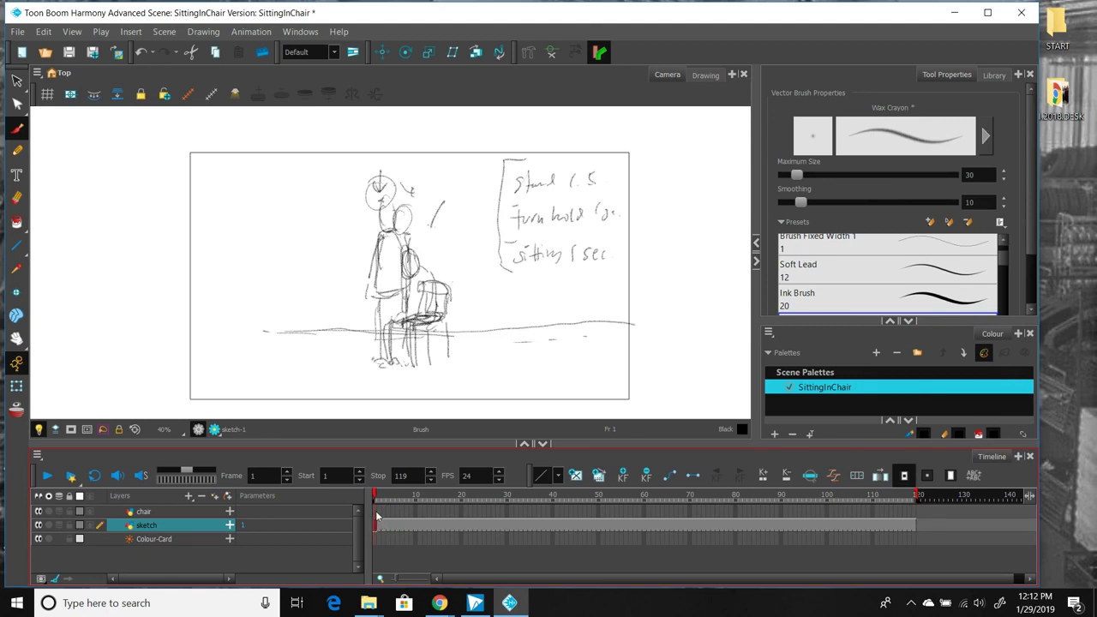
Make the chair layer active at frame 1 and try a brush stroke on the front edge of the sketched seat.
{"action": "left_click", "coordinate": [377, 511]}
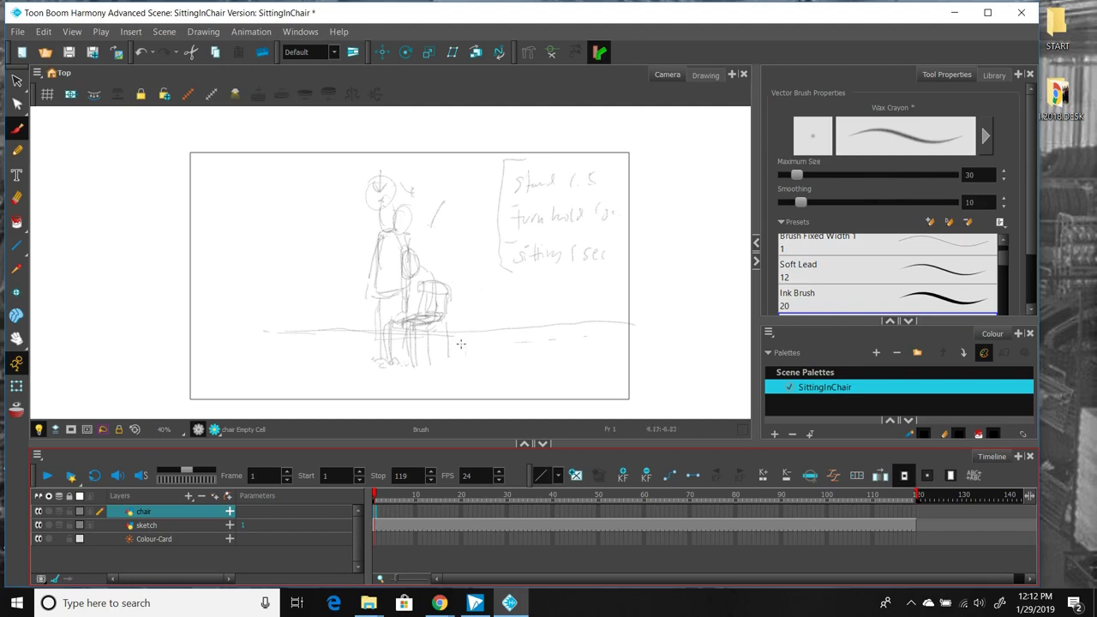
{"action": "scroll", "coordinate": [442, 341], "scroll_direction": "up", "scroll_amount": 3}
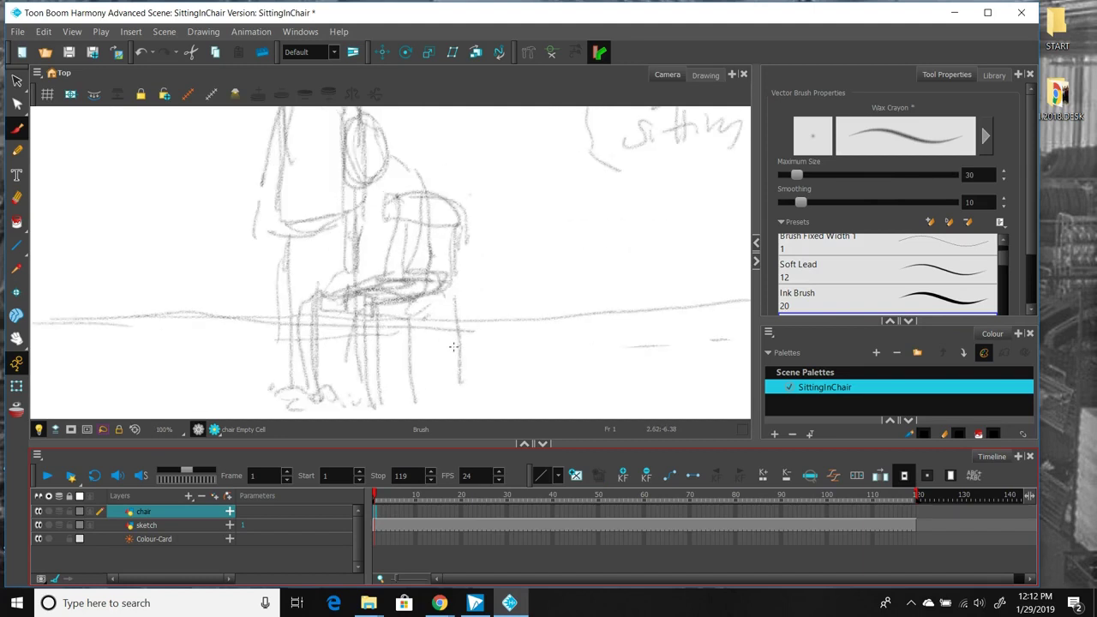
{"action": "left_click_drag", "start_coordinate": [328, 294], "coordinate": [323, 292]}
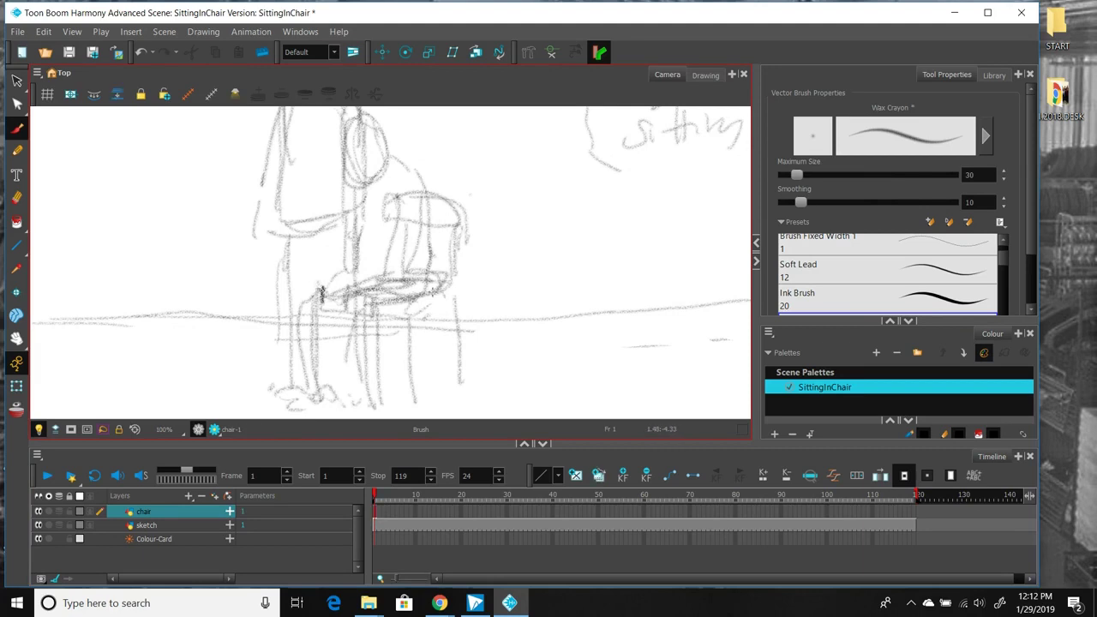
Try a maximum brush size of 25 and look through the eraser presets.
{"action": "double_click", "coordinate": [966, 175]}
{"action": "type", "text": "25"}
{"action": "key", "text": "Return"}
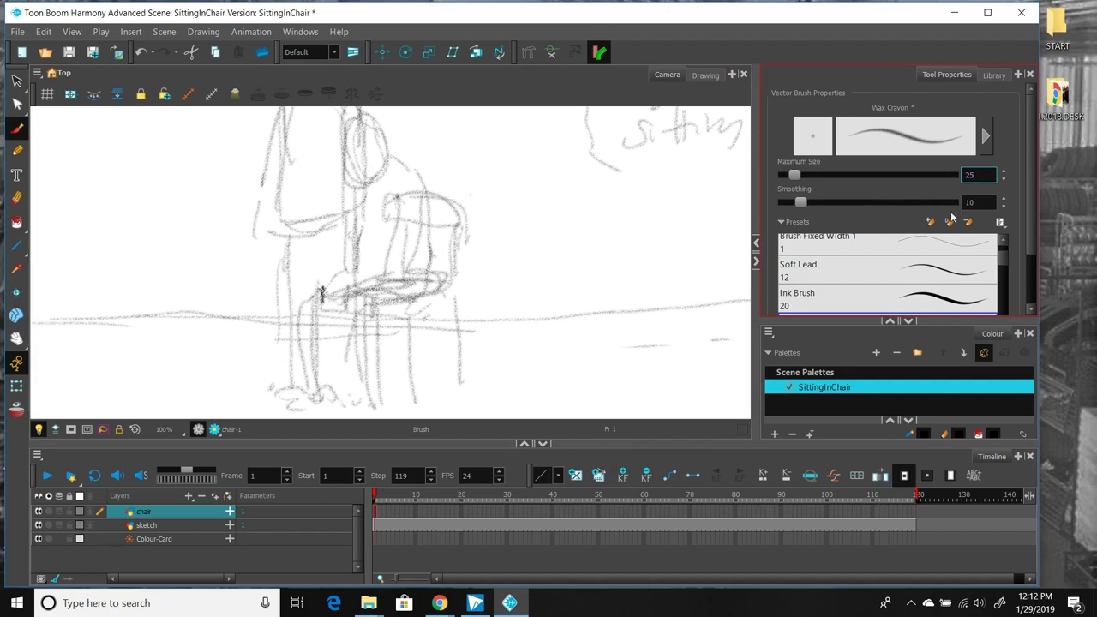
{"action": "left_click", "coordinate": [16, 197]}
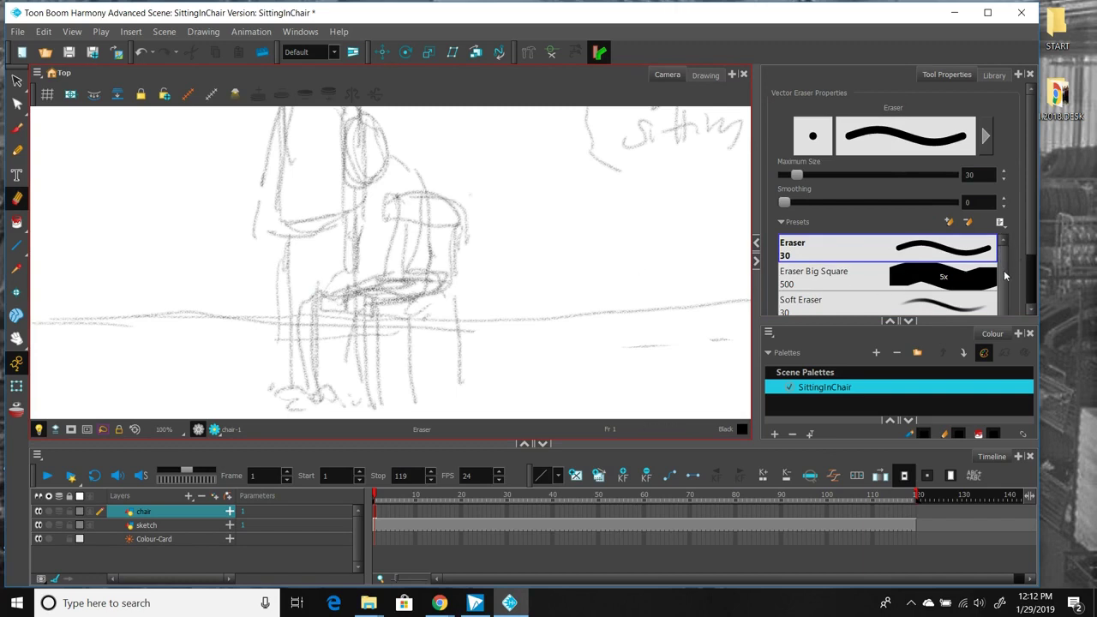
{"action": "left_click_drag", "start_coordinate": [1003, 271], "coordinate": [1003, 294]}
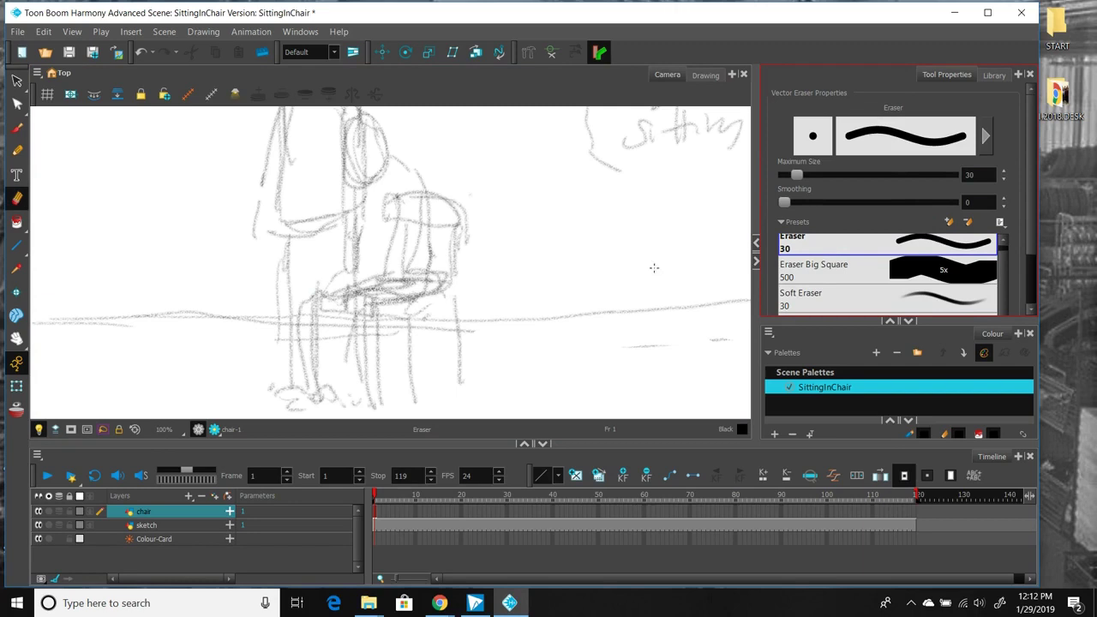
Set the Wax Crayon brush's maximum size to 20.
{"action": "left_click", "coordinate": [17, 126]}
{"action": "double_click", "coordinate": [969, 175]}
{"action": "type", "text": "28"}
{"action": "key", "text": "BackSpace"}
{"action": "type", "text": "0"}
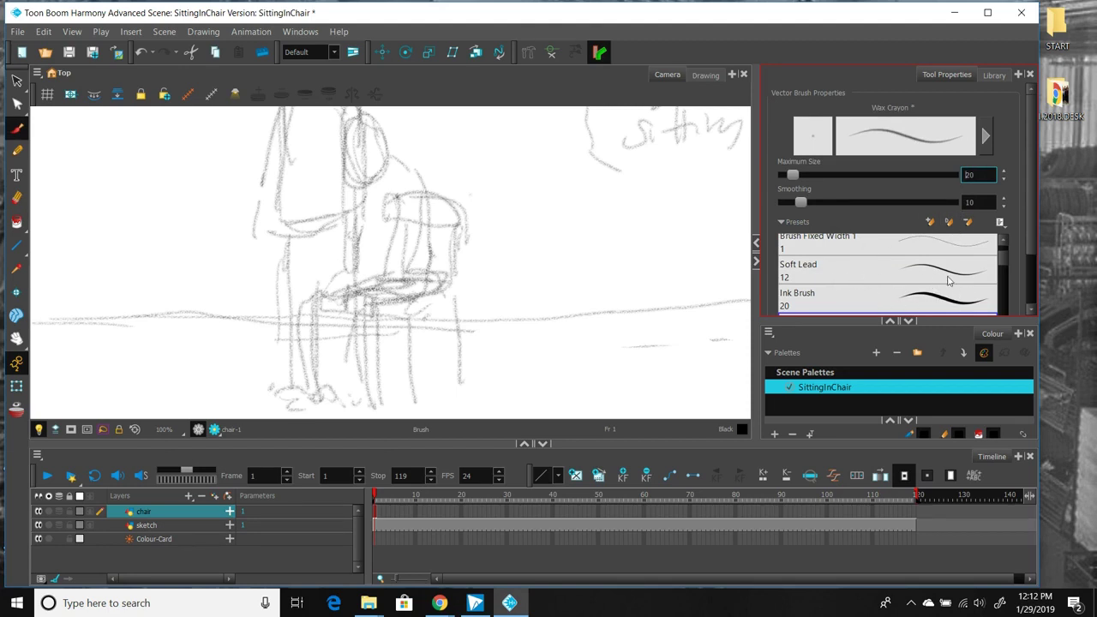
Draw the chair's seat slab and the first upright lines of its backrest over the sketch.
{"action": "mouse_move", "coordinate": [321, 294]}
{"action": "left_mouse_down"}
{"action": "mouse_move", "coordinate": [319, 304]}
{"action": "mouse_move", "coordinate": [402, 298]}
{"action": "left_mouse_up"}
{"action": "left_click_drag", "start_coordinate": [323, 302], "coordinate": [408, 308]}
{"action": "mouse_move", "coordinate": [320, 293]}
{"action": "left_mouse_down"}
{"action": "mouse_move", "coordinate": [406, 275]}
{"action": "mouse_move", "coordinate": [456, 288]}
{"action": "mouse_move", "coordinate": [418, 276]}
{"action": "mouse_move", "coordinate": [463, 276]}
{"action": "mouse_move", "coordinate": [456, 300]}
{"action": "mouse_move", "coordinate": [411, 309]}
{"action": "left_mouse_up"}
{"action": "left_click_drag", "start_coordinate": [456, 219], "coordinate": [461, 270]}
{"action": "mouse_move", "coordinate": [403, 218]}
{"action": "left_mouse_down"}
{"action": "mouse_move", "coordinate": [407, 273]}
{"action": "mouse_move", "coordinate": [415, 267]}
{"action": "left_mouse_up"}
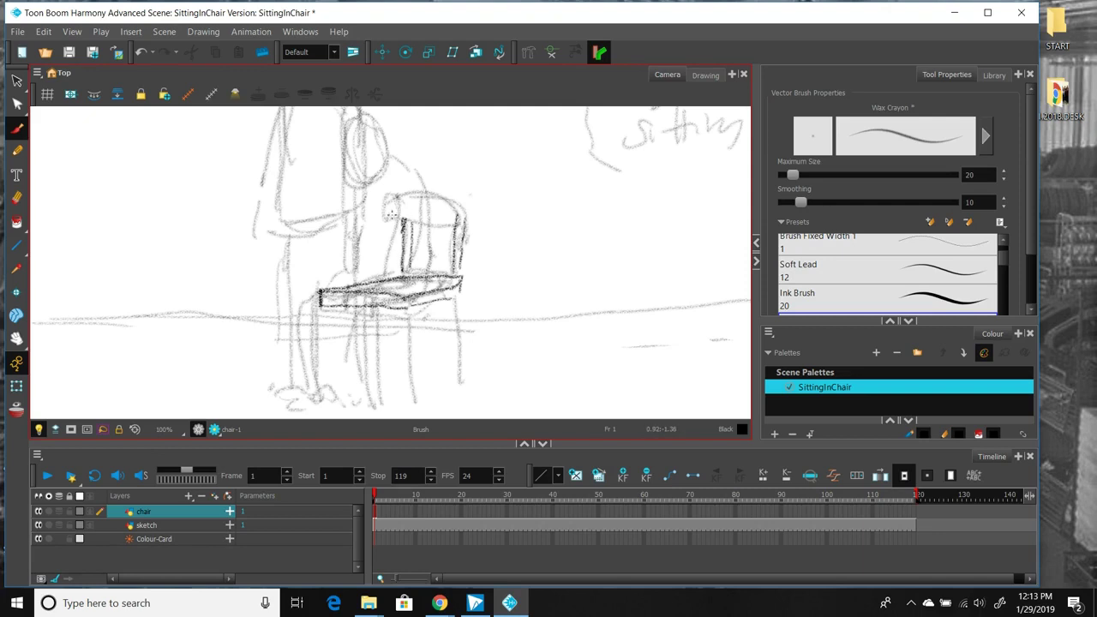
Draw the backrest's top rail, complete its two uprights, and add the rear leg on the far side from the seat's front edge.
{"action": "mouse_move", "coordinate": [390, 213]}
{"action": "left_mouse_down"}
{"action": "mouse_move", "coordinate": [474, 216]}
{"action": "mouse_move", "coordinate": [480, 183]}
{"action": "mouse_move", "coordinate": [481, 215]}
{"action": "mouse_move", "coordinate": [467, 182]}
{"action": "mouse_move", "coordinate": [407, 181]}
{"action": "mouse_move", "coordinate": [391, 191]}
{"action": "mouse_move", "coordinate": [392, 214]}
{"action": "left_mouse_up"}
{"action": "left_click_drag", "start_coordinate": [470, 216], "coordinate": [463, 272]}
{"action": "mouse_move", "coordinate": [417, 222]}
{"action": "left_mouse_down"}
{"action": "mouse_move", "coordinate": [416, 269]}
{"action": "mouse_move", "coordinate": [456, 362]}
{"action": "left_mouse_up"}
{"action": "left_click_drag", "start_coordinate": [460, 299], "coordinate": [457, 377]}
{"action": "left_click_drag", "start_coordinate": [444, 312], "coordinate": [453, 374]}
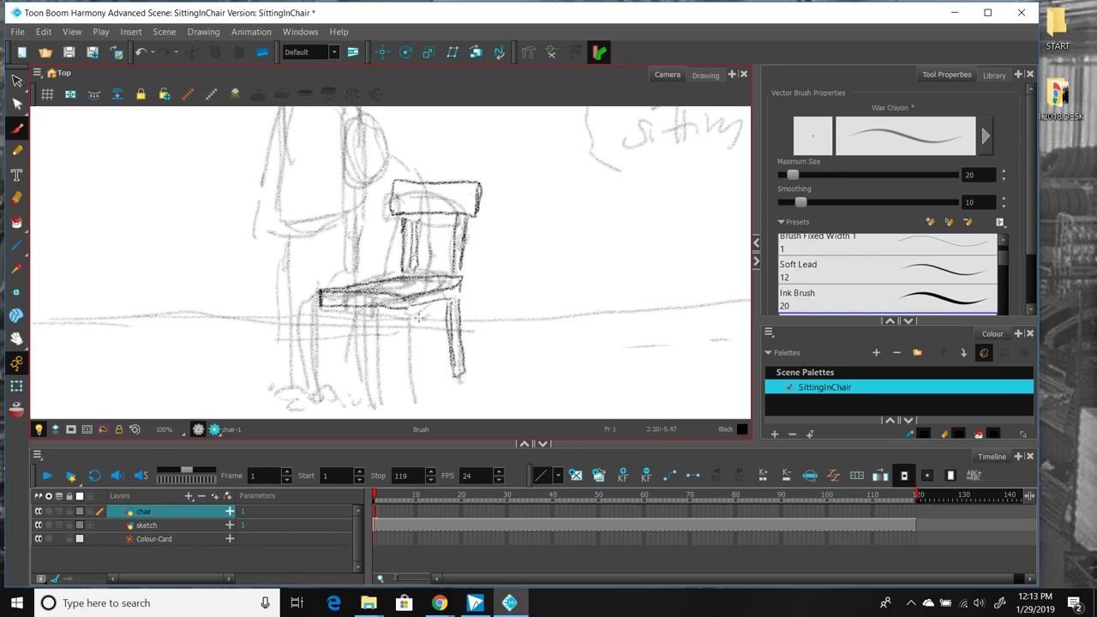
Draw the chair's three remaining legs under the seat: the near-corner leg, the front leg, and the partly hidden one behind.
{"action": "mouse_move", "coordinate": [400, 321]}
{"action": "left_mouse_down"}
{"action": "mouse_move", "coordinate": [403, 392]}
{"action": "mouse_move", "coordinate": [412, 382]}
{"action": "mouse_move", "coordinate": [413, 392]}
{"action": "left_mouse_up"}
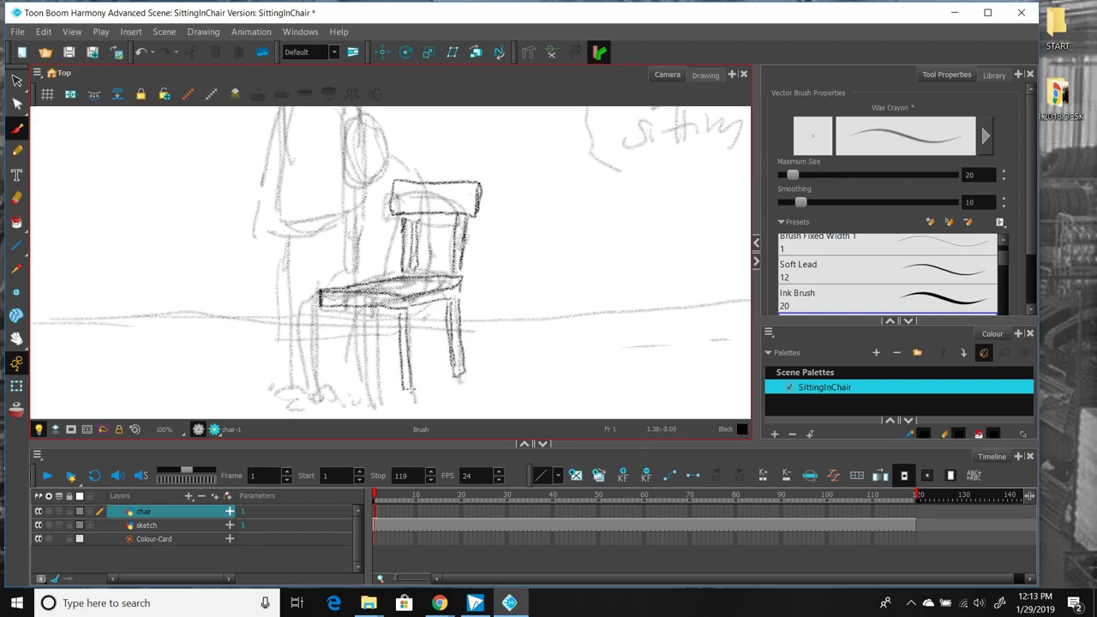
{"action": "left_click_drag", "start_coordinate": [411, 315], "coordinate": [417, 393]}
{"action": "left_click_drag", "start_coordinate": [336, 316], "coordinate": [339, 380]}
{"action": "left_click_drag", "start_coordinate": [347, 321], "coordinate": [353, 389]}
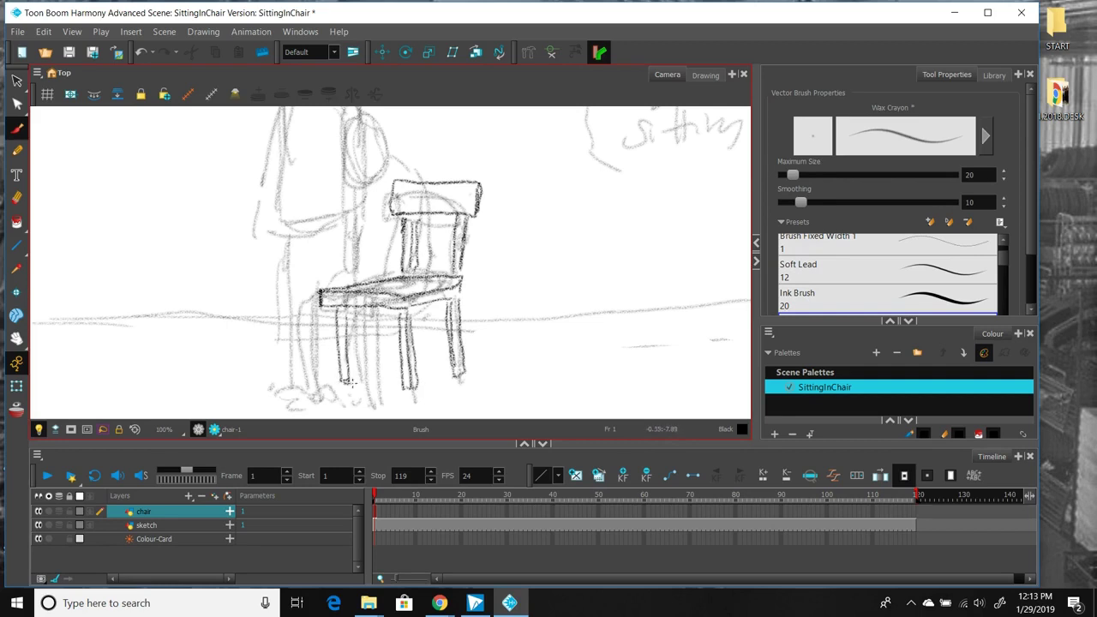
{"action": "left_click_drag", "start_coordinate": [353, 317], "coordinate": [354, 391]}
{"action": "left_click_drag", "start_coordinate": [416, 308], "coordinate": [420, 367]}
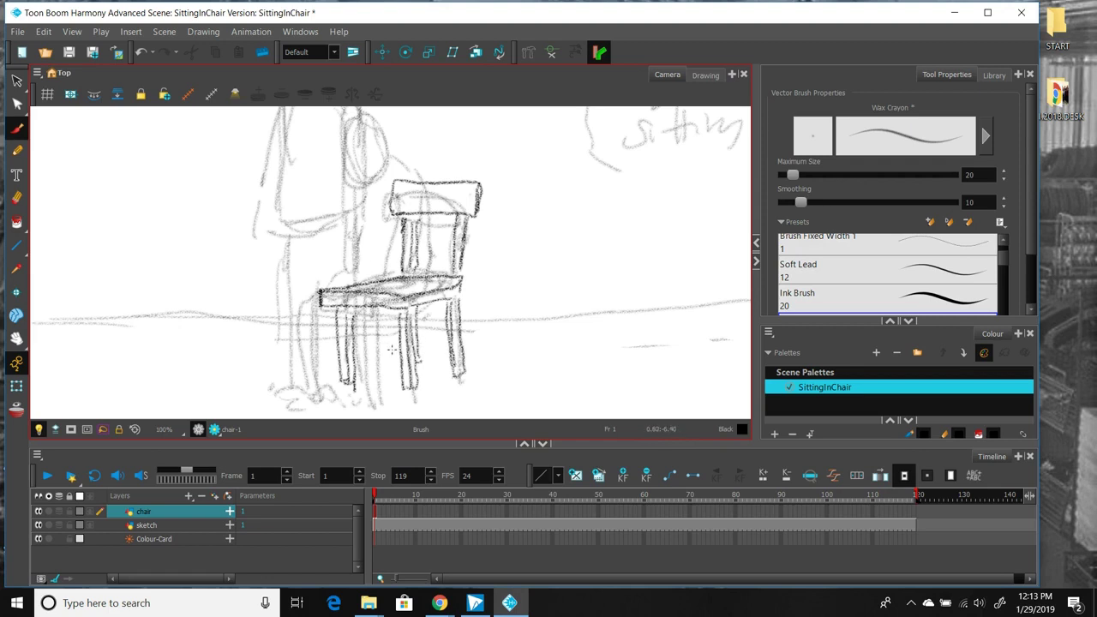
Hide the sketch layer so that only the clean chair drawing shows within the full camera frame.
{"action": "left_click", "coordinate": [48, 524]}
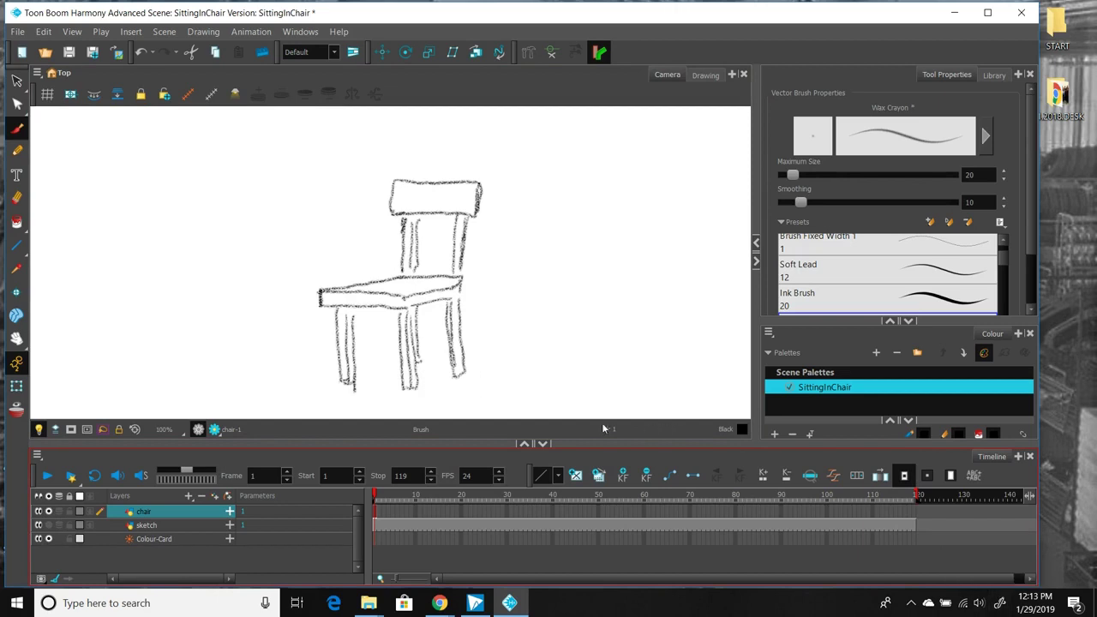
{"action": "scroll", "coordinate": [423, 342], "scroll_direction": "down", "scroll_amount": 2}
{"action": "scroll", "coordinate": [426, 343], "scroll_direction": "down", "scroll_amount": 1}
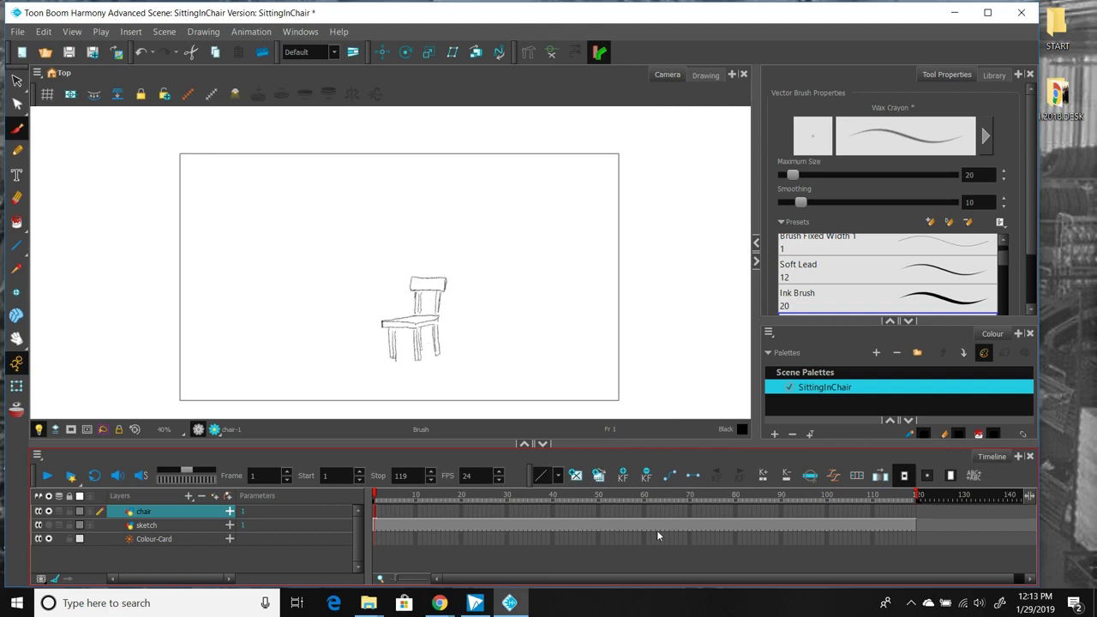
Extend the exposure of the chair drawing to frame 119 on the chair layer.
{"action": "left_click", "coordinate": [915, 513]}
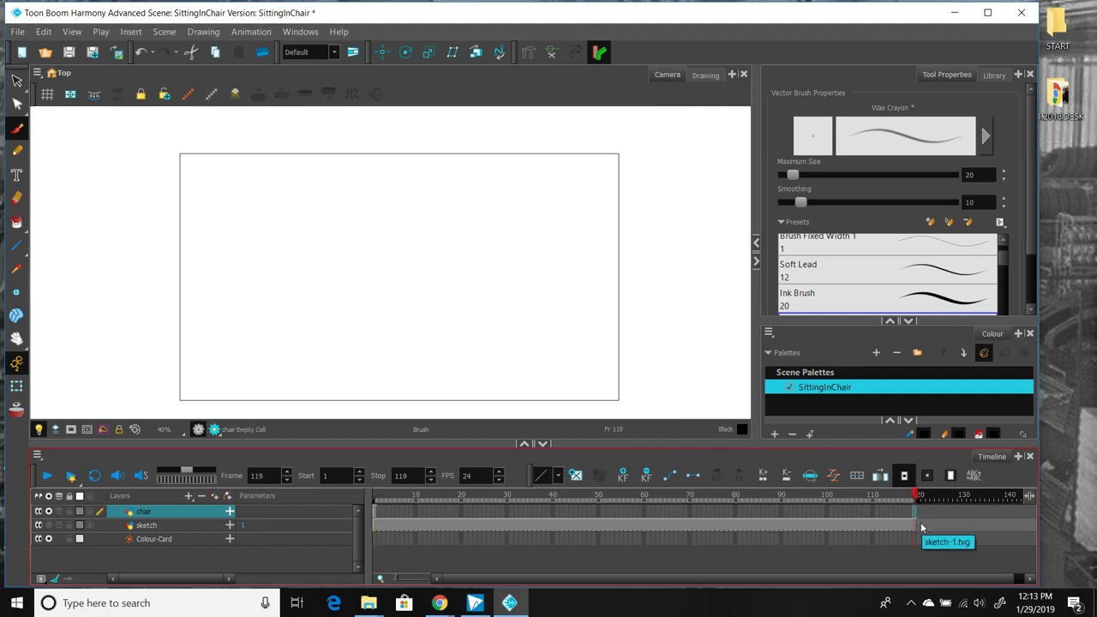
{"action": "right_click", "coordinate": [913, 512]}
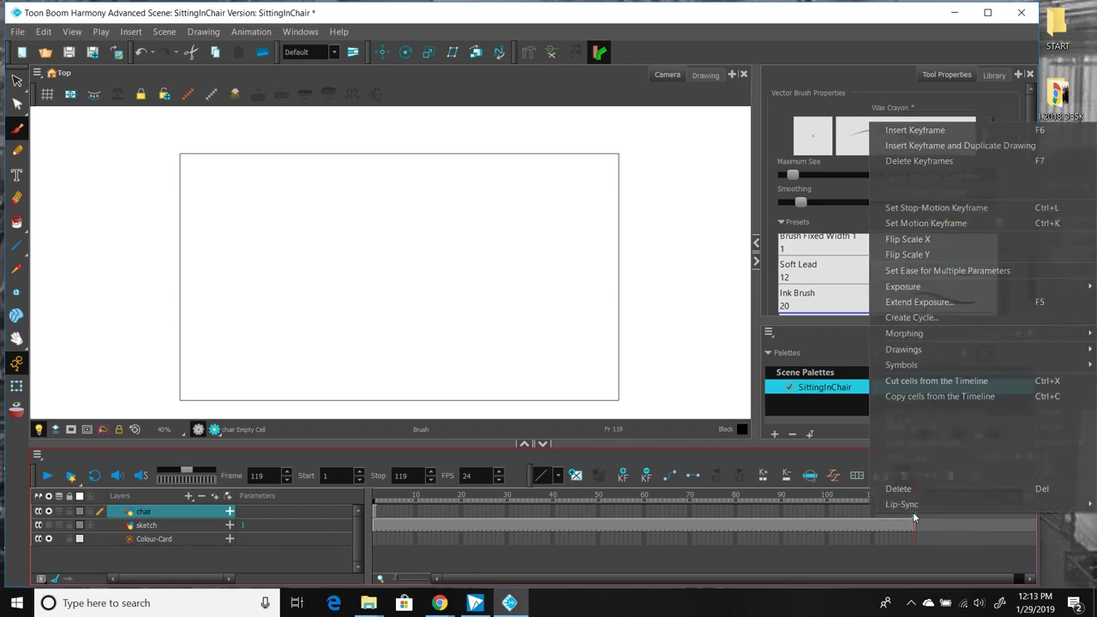
{"action": "left_click", "coordinate": [917, 302]}
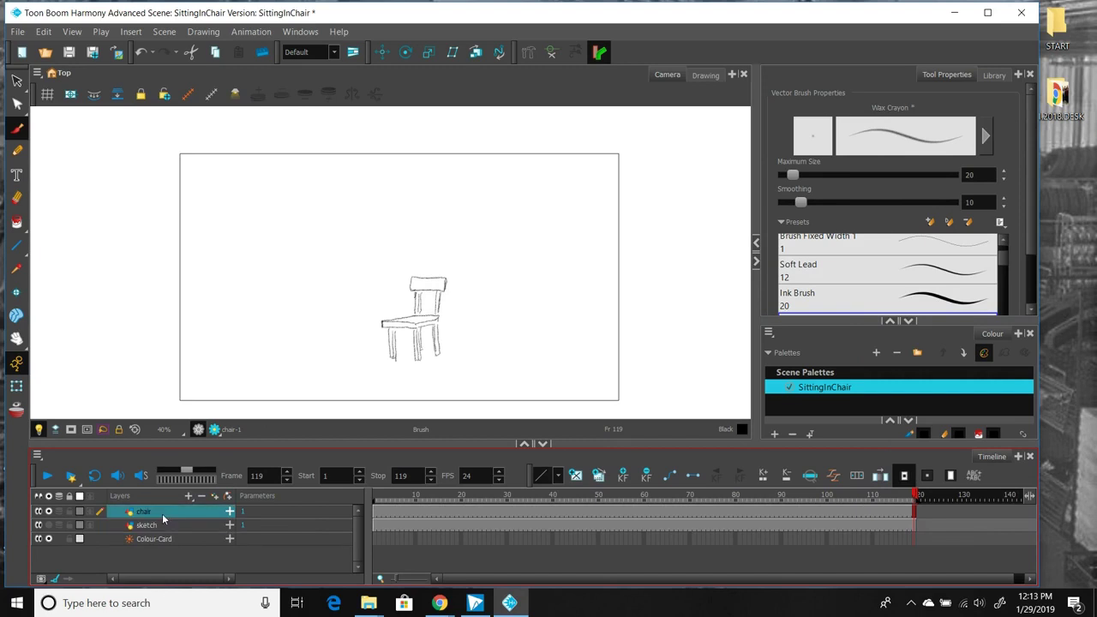
Add a new vector drawing layer named "me" to the scene.
{"action": "left_click", "coordinate": [191, 497]}
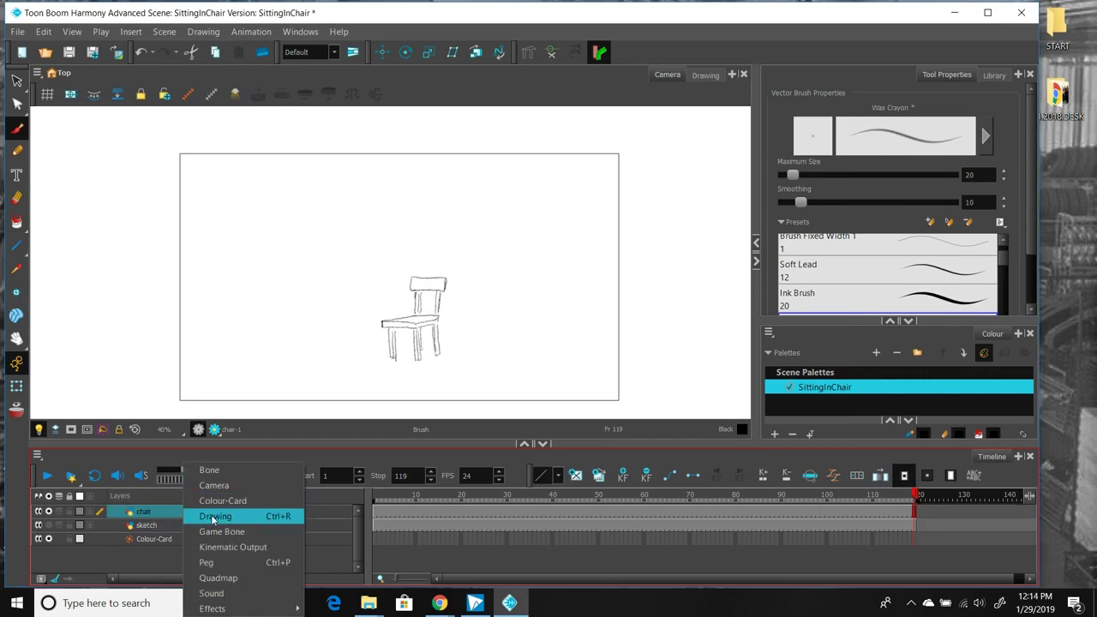
{"action": "left_click", "coordinate": [213, 517]}
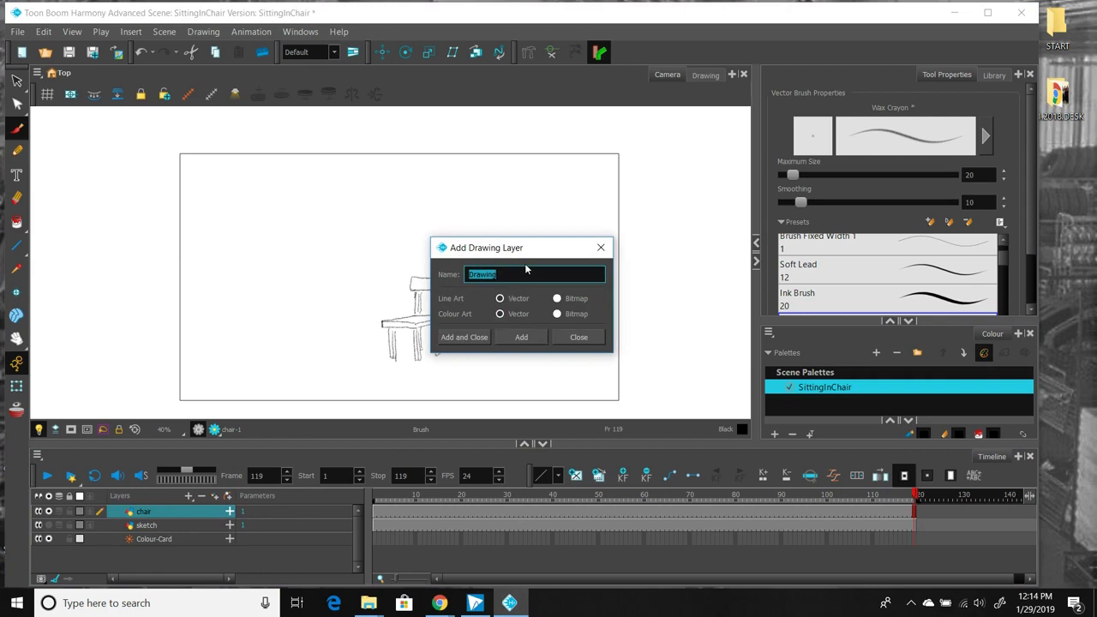
{"action": "type", "text": "me"}
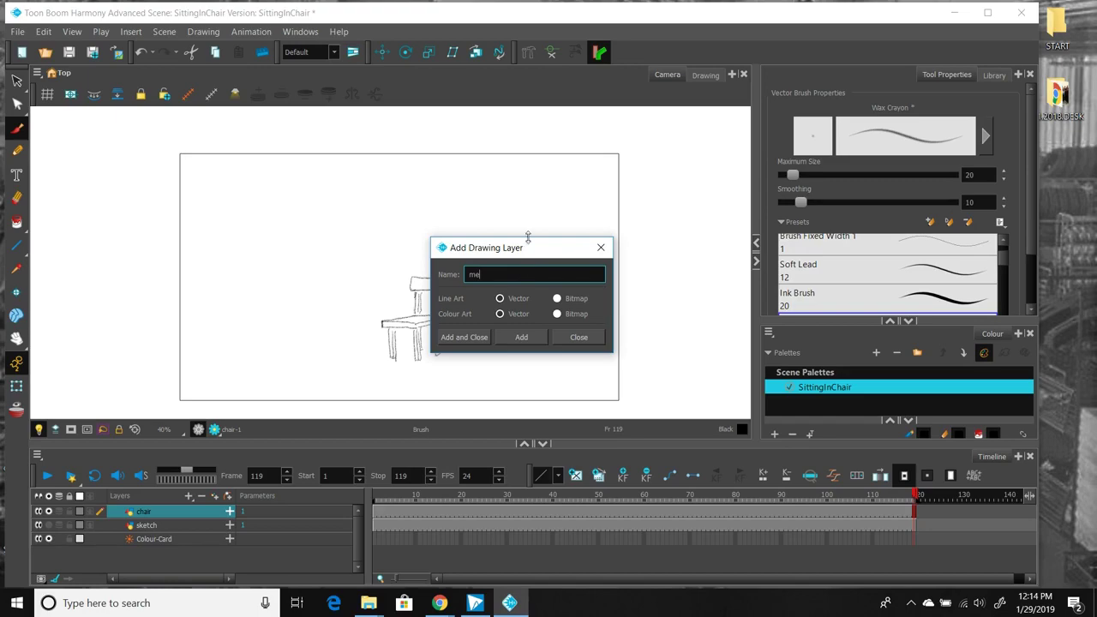